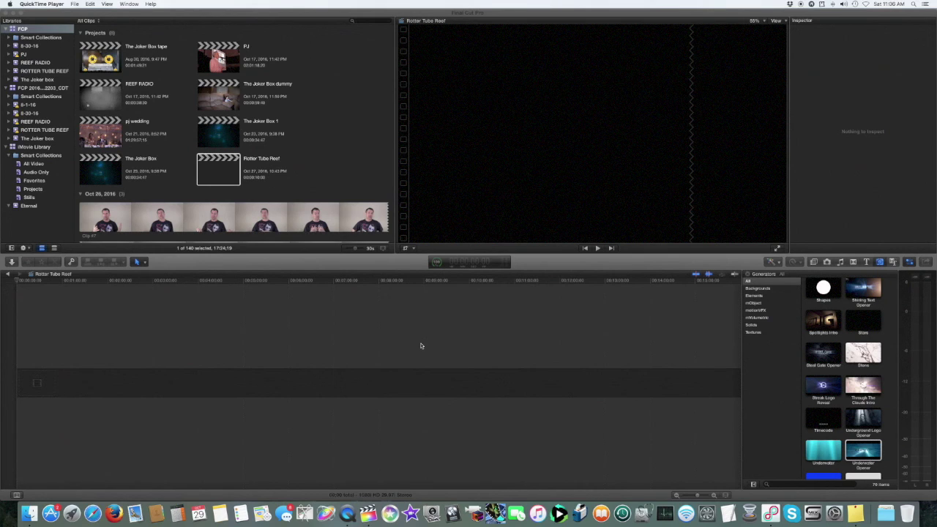
Step: Import rotter reef.mp4 into event 8-30-16 and onto the Rotter Tube Reef timeline
left_click(830, 355)
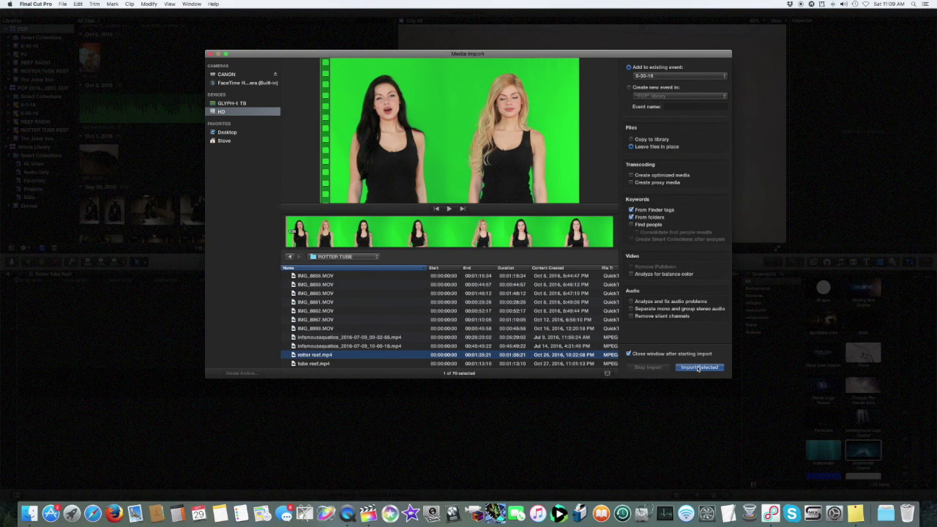
left_click(698, 367)
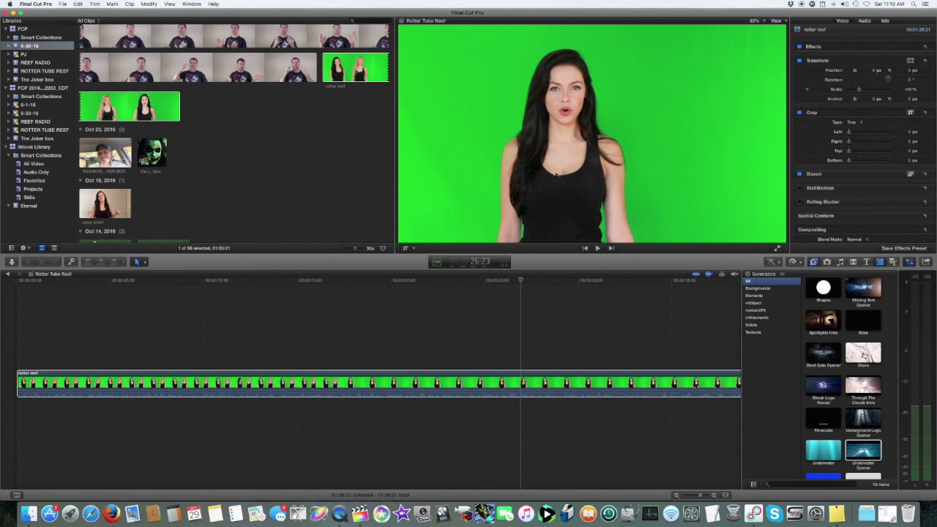
Step: Apply the Levels effects Compressor and DB2 Sonic Maximizer to the rotter reef clip
left_click(813, 262)
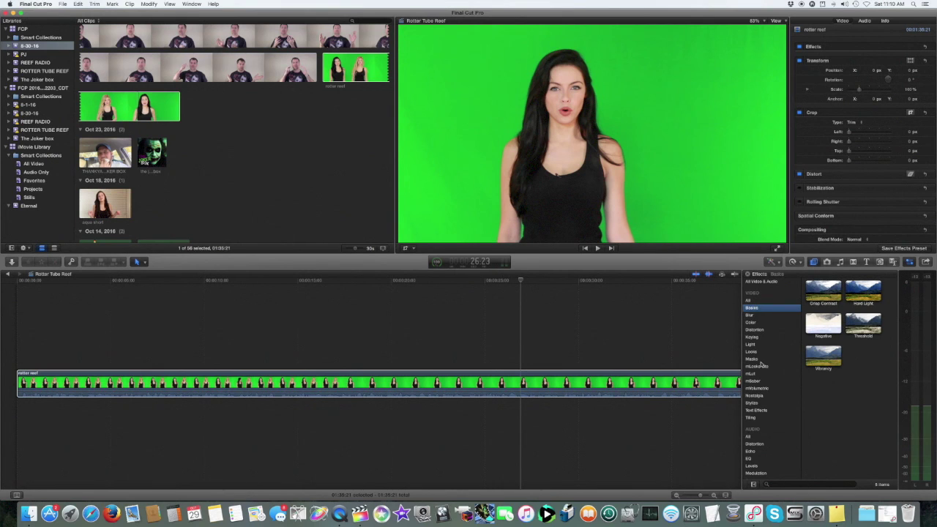
scroll(766, 418, "down", 3)
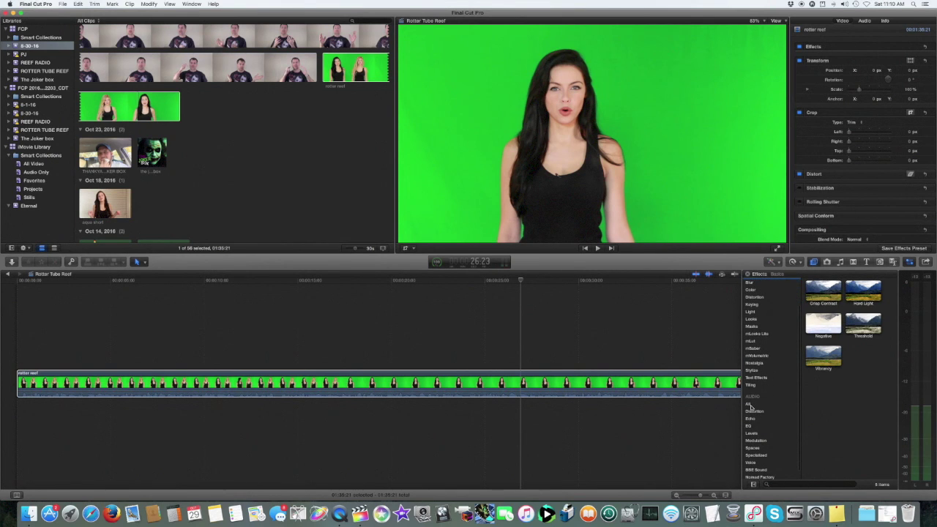
left_click(752, 433)
left_click(858, 343)
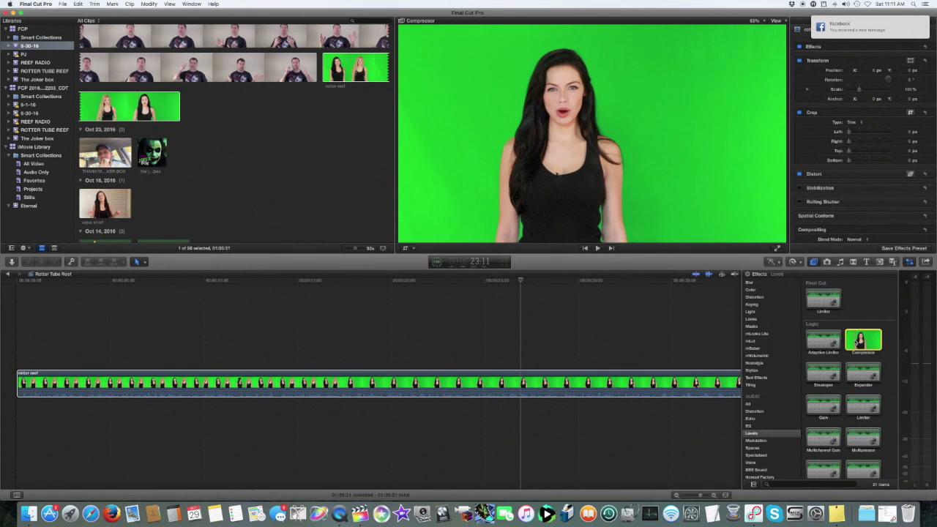
left_click_drag(858, 343, 371, 382)
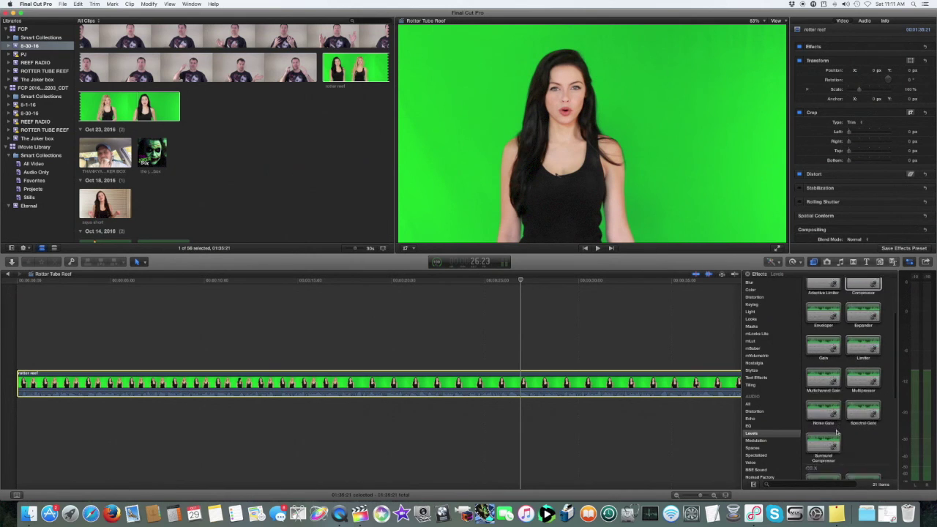
scroll(837, 432, "down", 5)
scroll(837, 432, "down", 1)
scroll(836, 432, "down", 2)
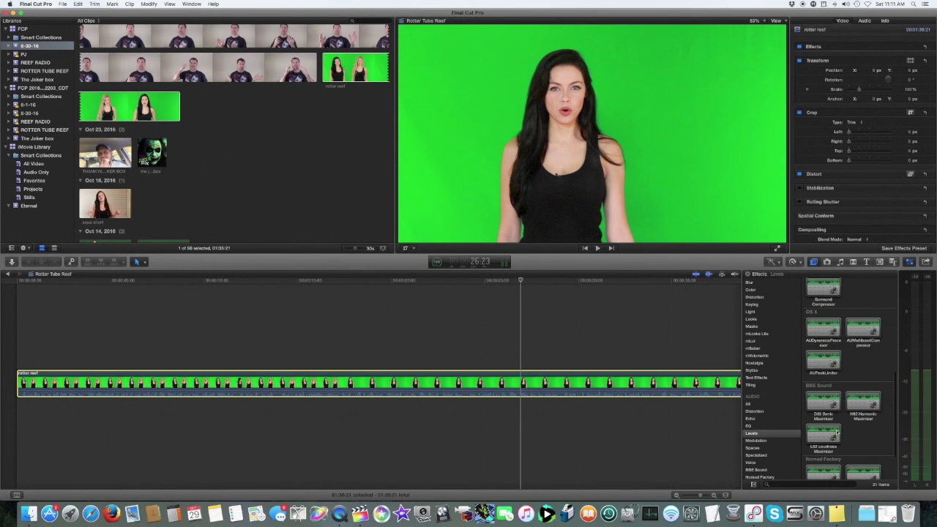
key("space")
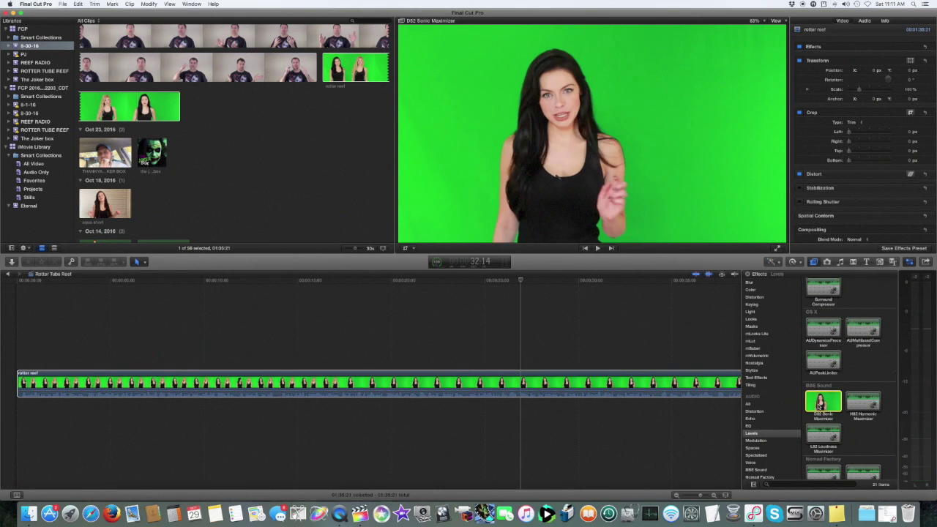
left_click_drag(823, 402, 443, 394)
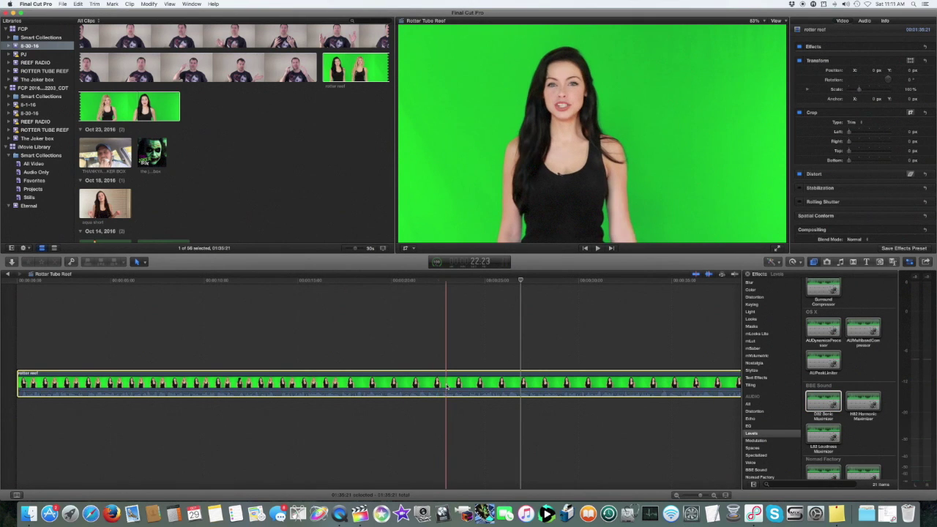
Step: Set both Compressor and DB2 Sonic Maximizer presets to youtube in the Audio Inspector
left_click(864, 21)
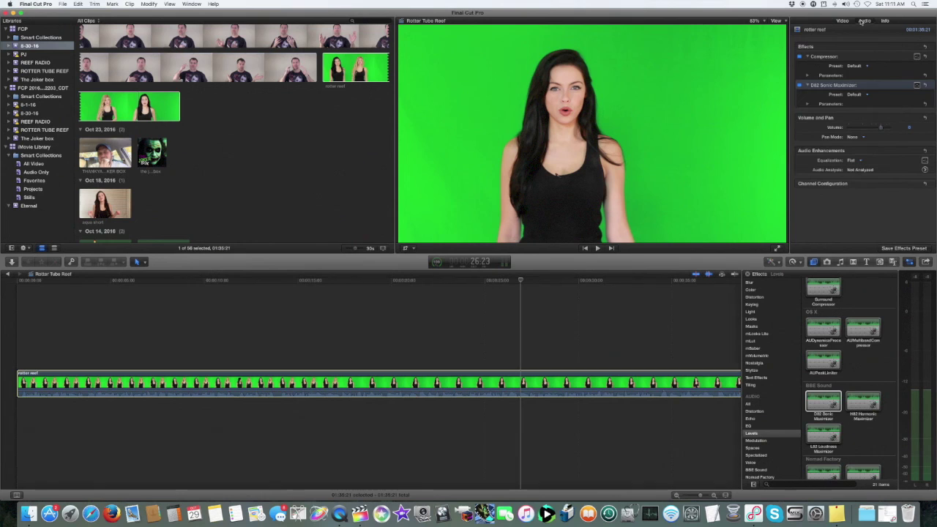
left_click(869, 67)
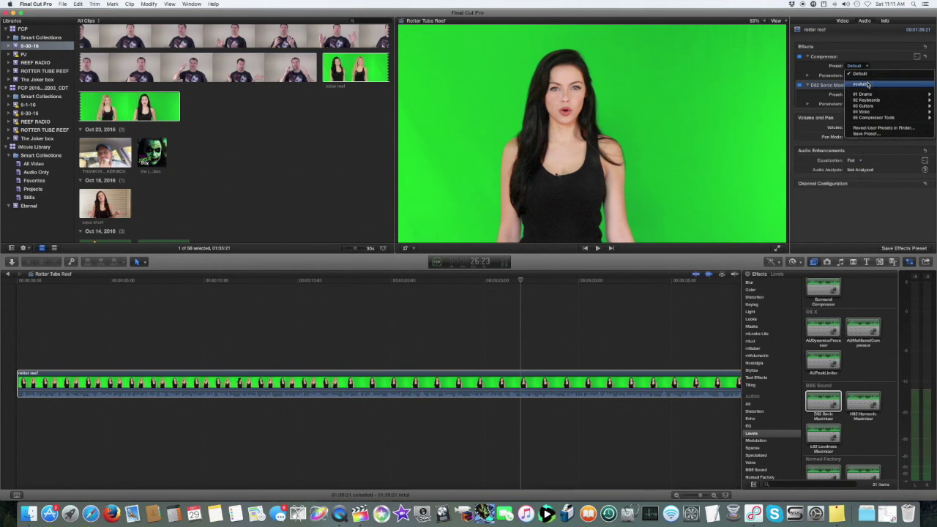
left_click(868, 85)
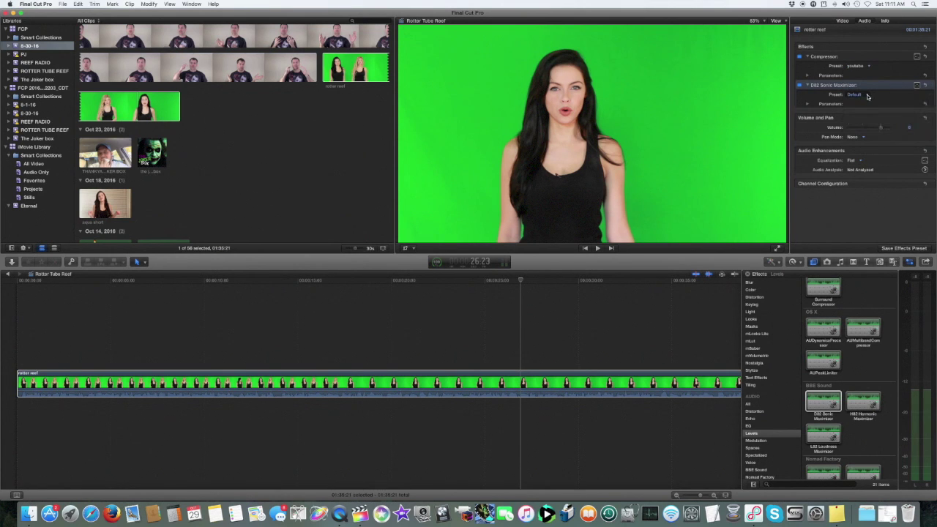
left_click(867, 94)
left_click(866, 113)
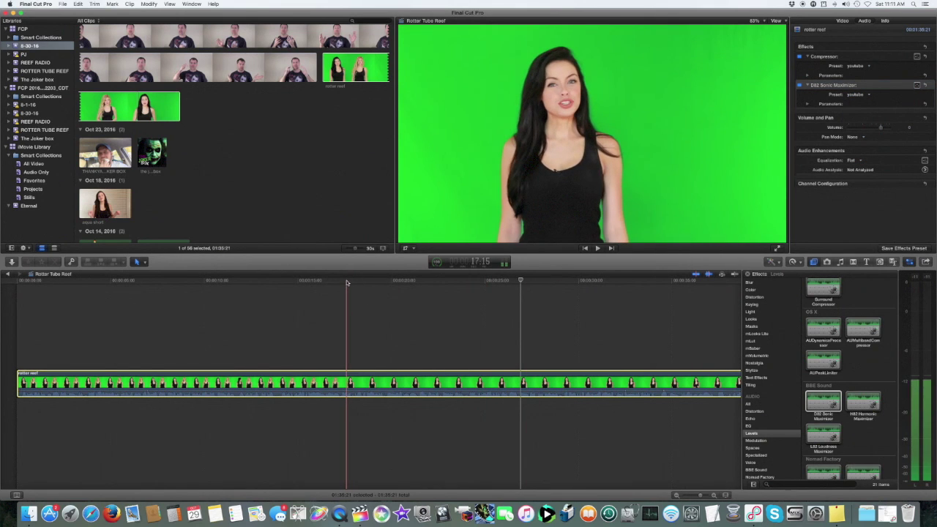
Step: Play back several sections of the rotter reef clip, toggling skimming between listens
key("space")
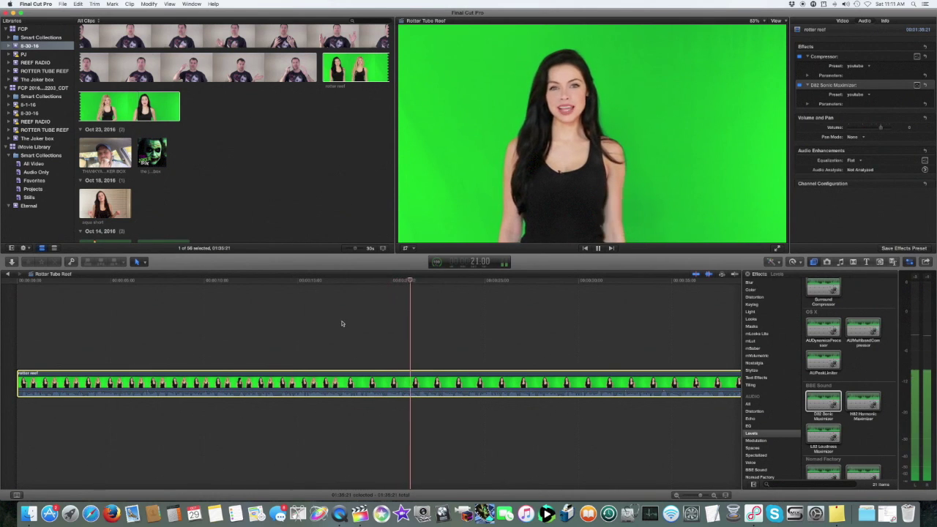
key("space")
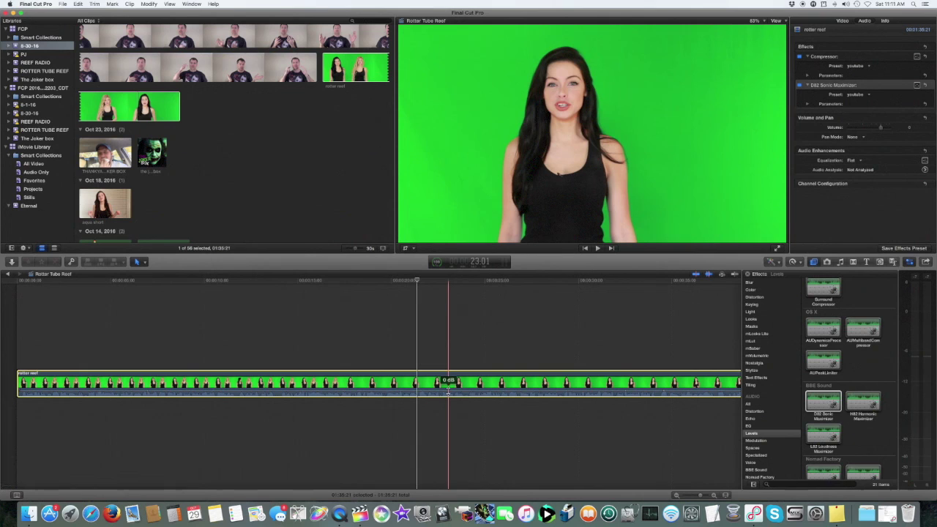
key("s")
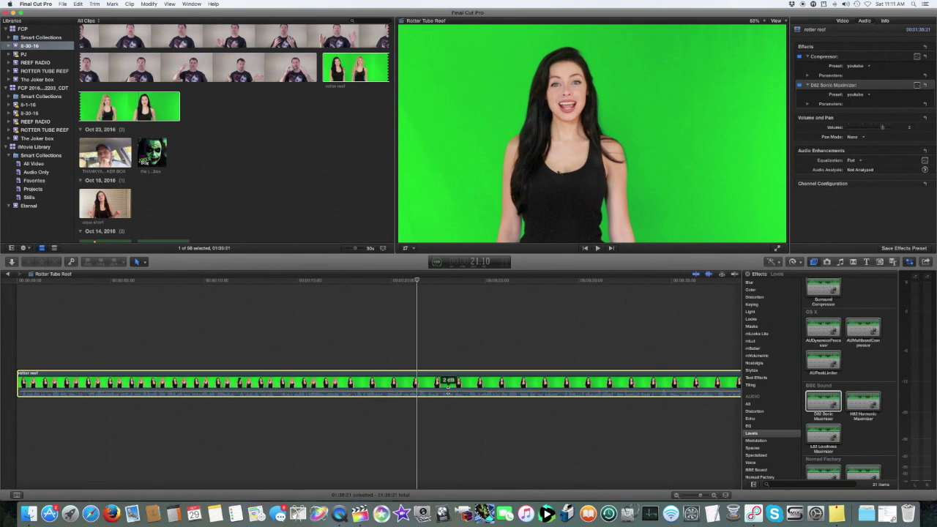
key("s")
key("space")
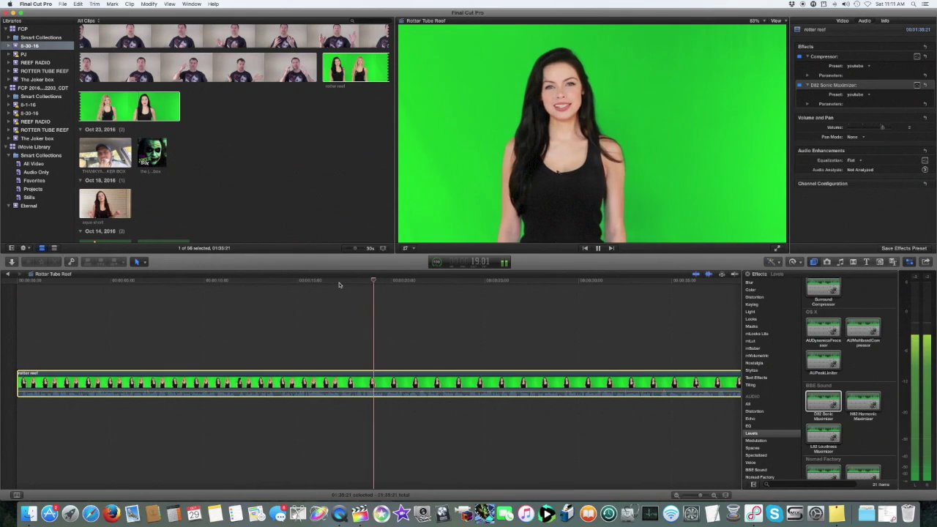
key("space")
key("s")
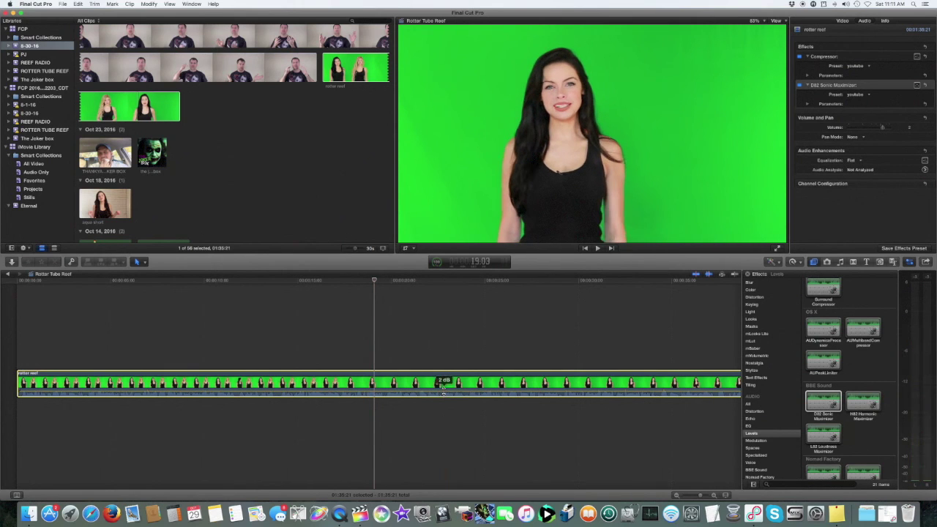
key("s")
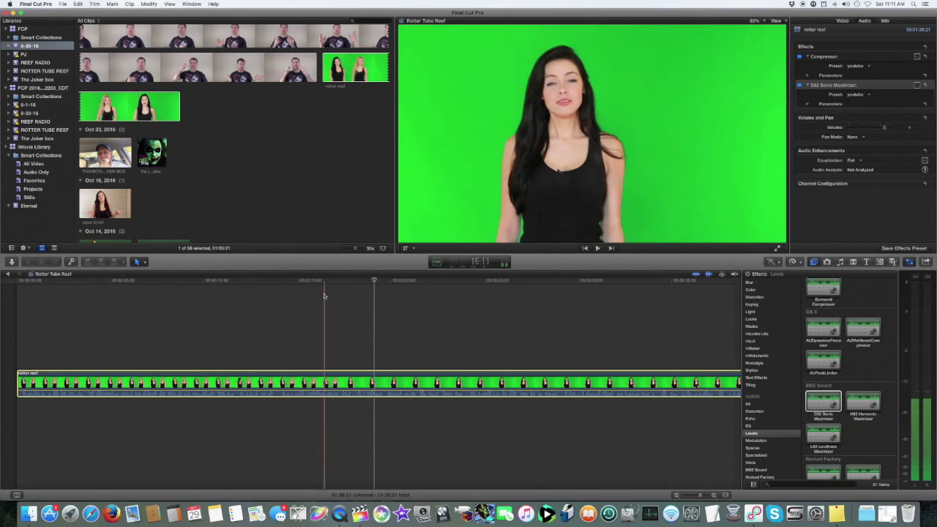
key("space")
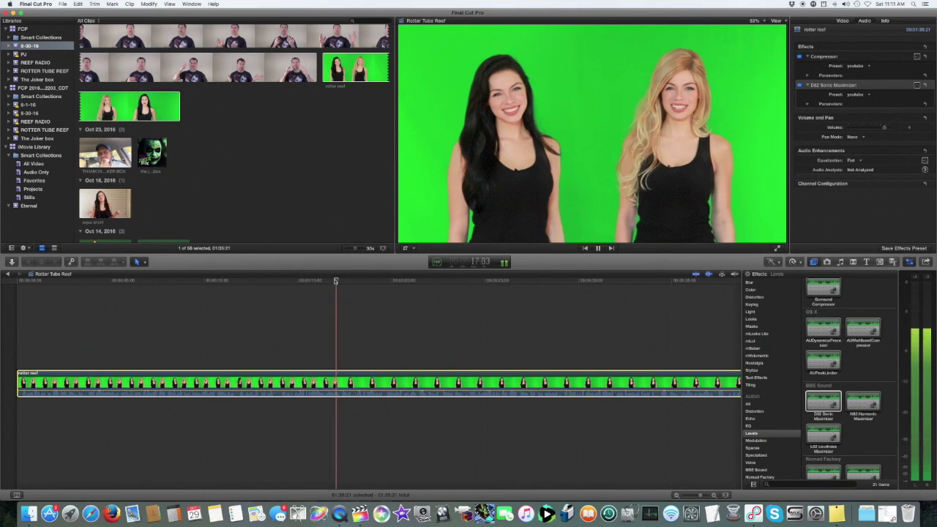
key("space")
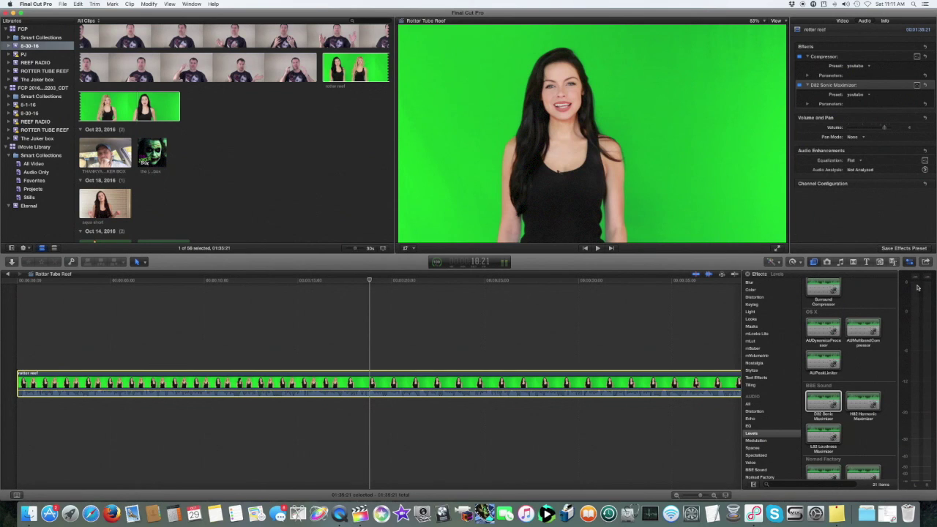
Step: Play from a later point in the clip to check the processed sound
left_click(461, 322)
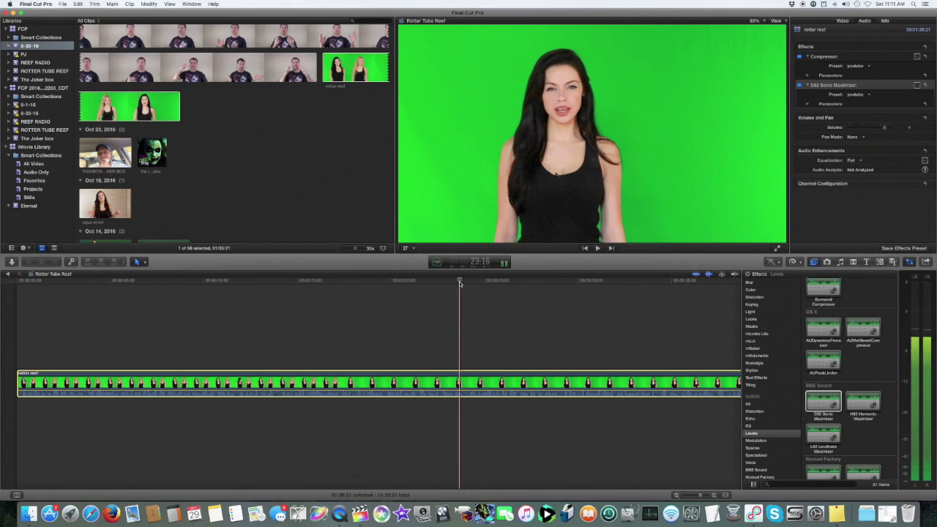
key("space")
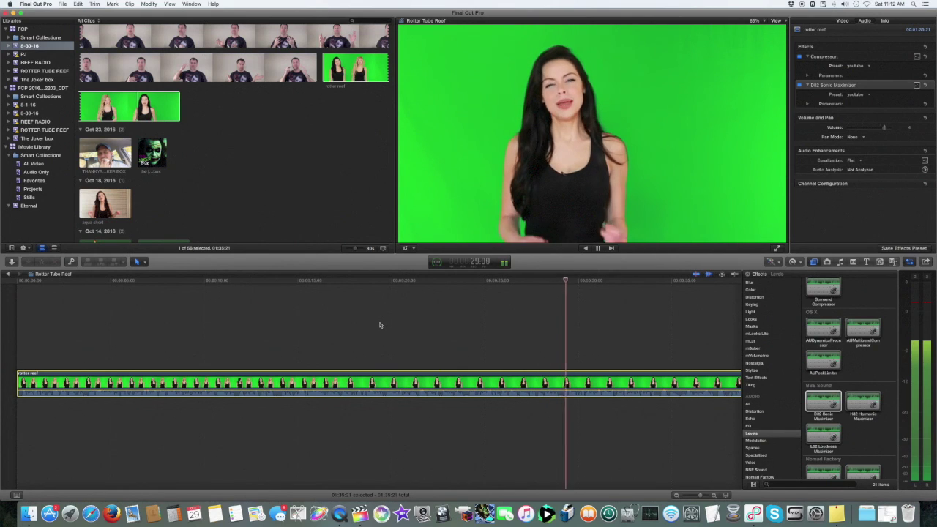
key("space")
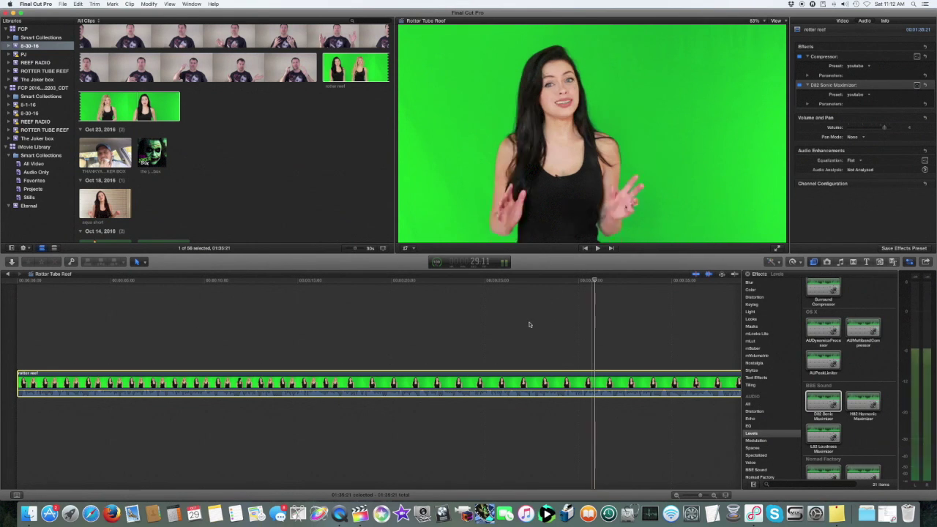
scroll(505, 329, "left", 2)
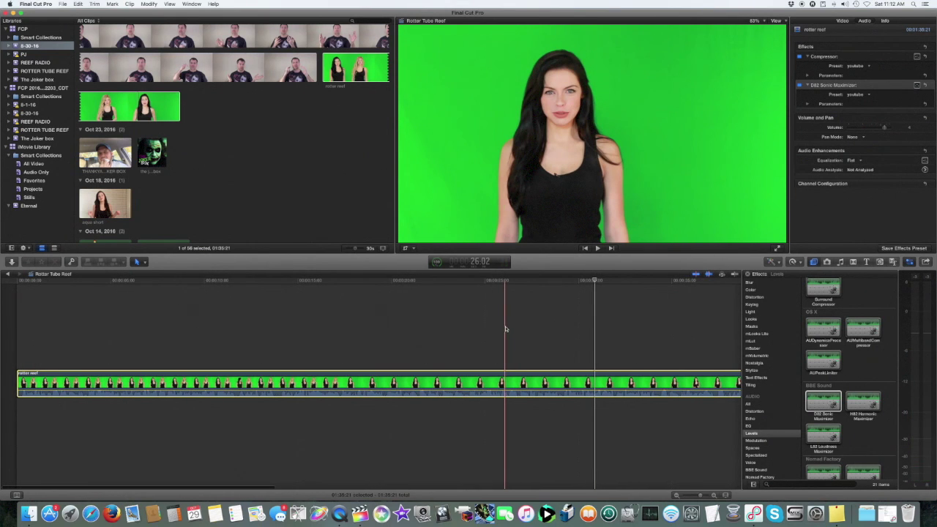
Step: Insert the Underwater Opener generator at the start of the timeline and preview it
left_click(879, 262)
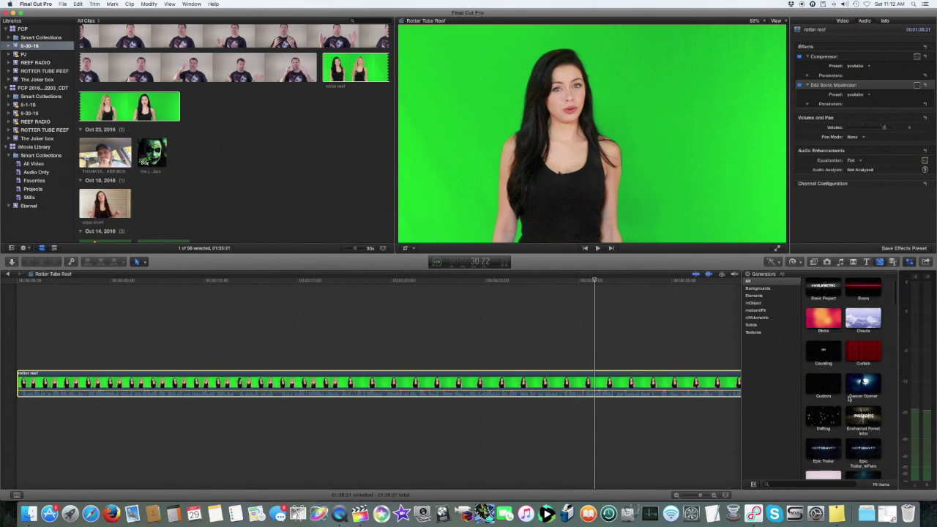
scroll(849, 398, "down", 5)
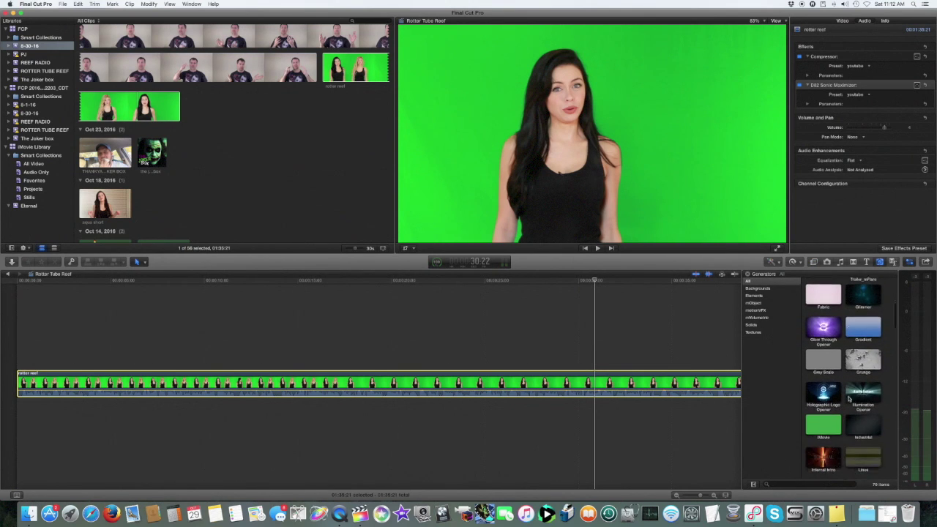
scroll(848, 398, "down", 8)
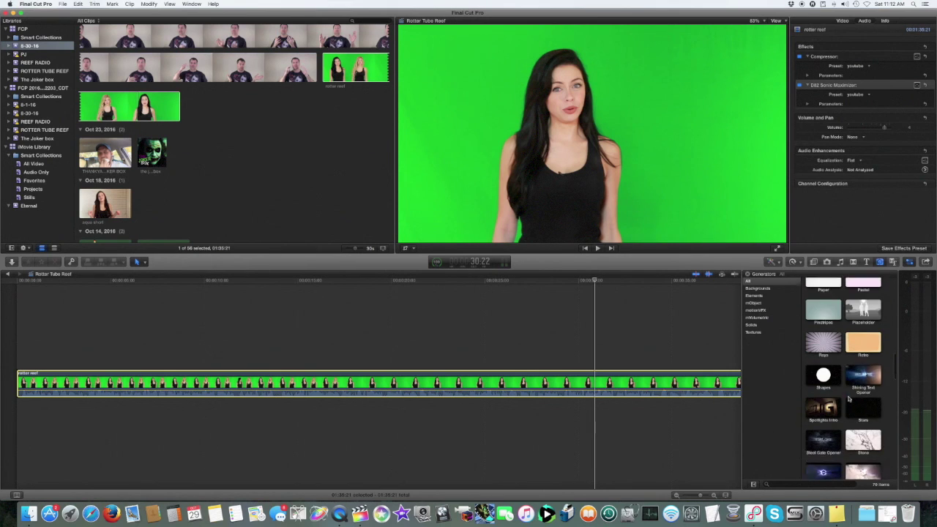
scroll(849, 398, "down", 6)
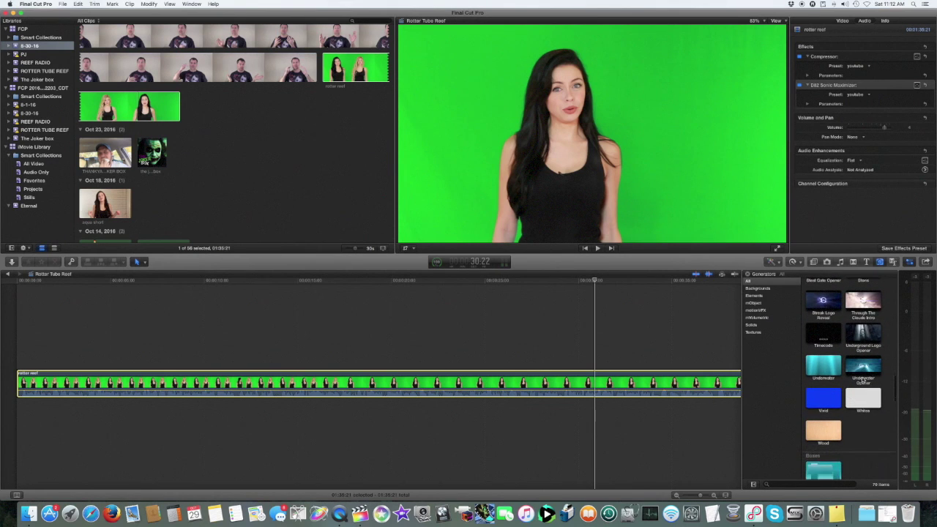
left_click(857, 367)
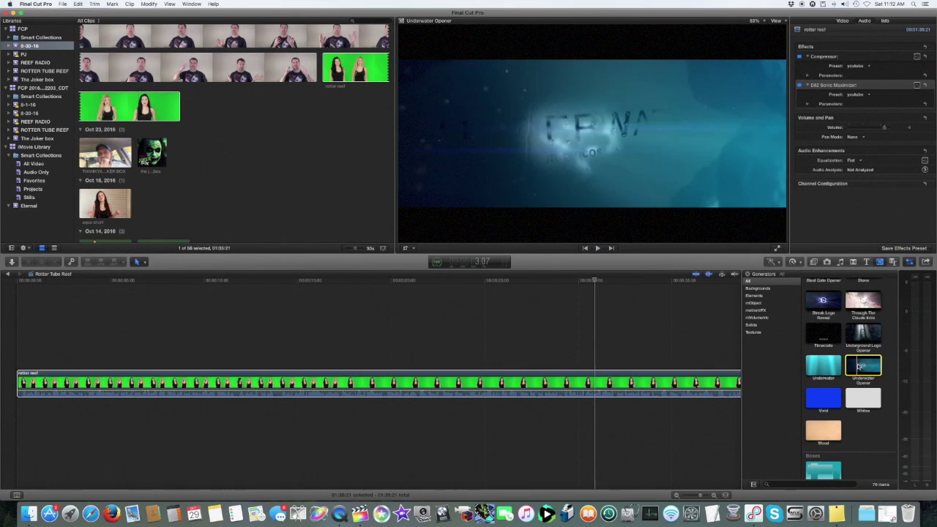
left_click_drag(857, 366, 372, 385)
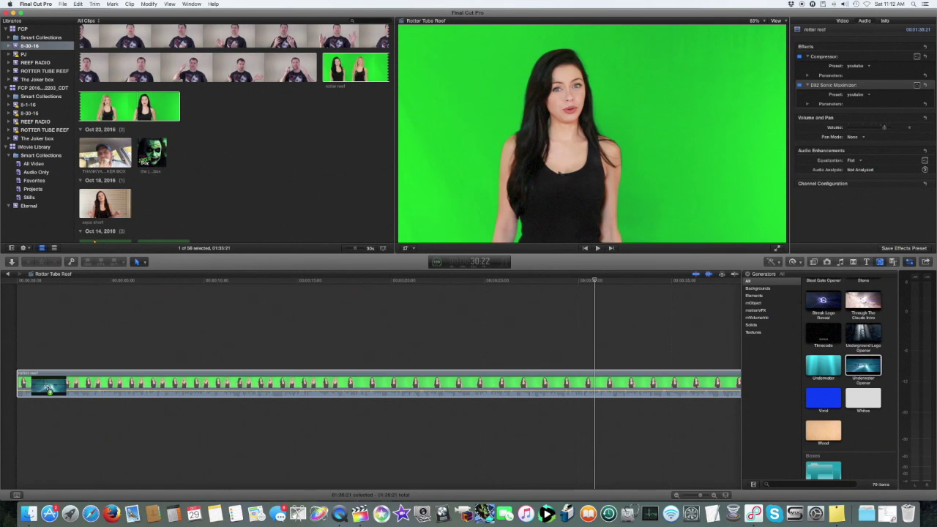
left_click_drag(25, 386, 25, 385)
key("space")
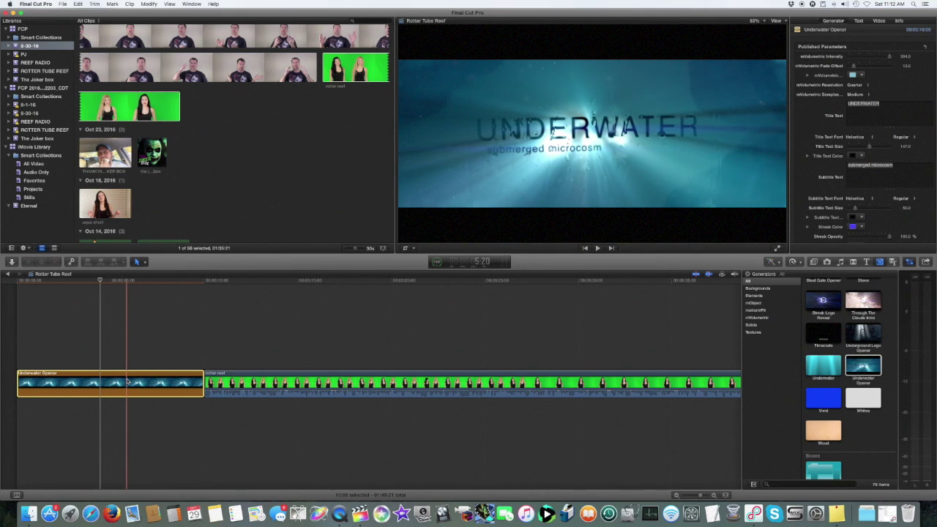
key("space")
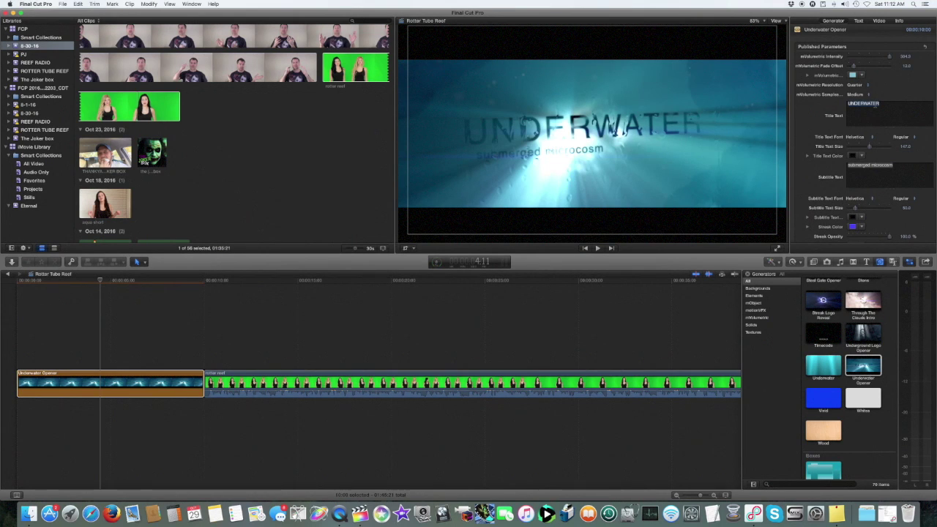
Step: Title the opener 'Rotter Tube Reef' with subtitle 'Saltwater Aquarium Care' and play it back
type("Rotter")
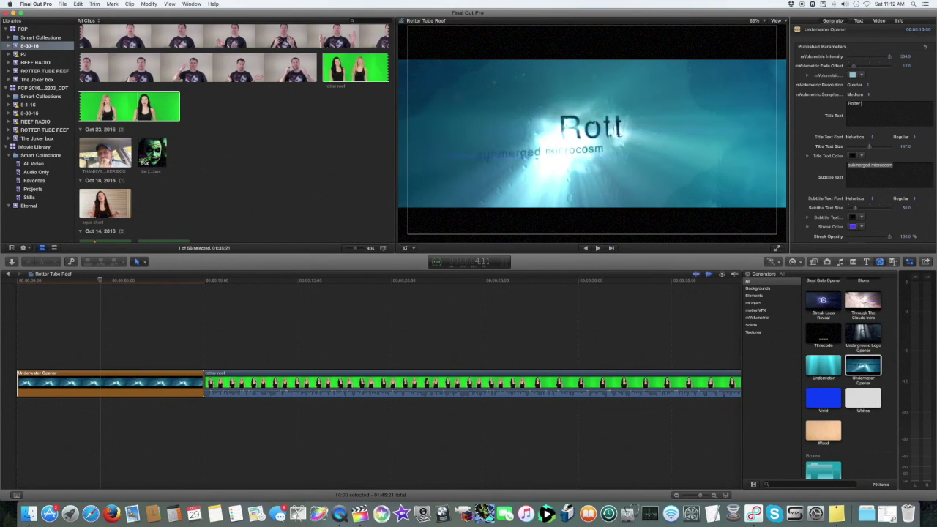
type(" Tube Reef")
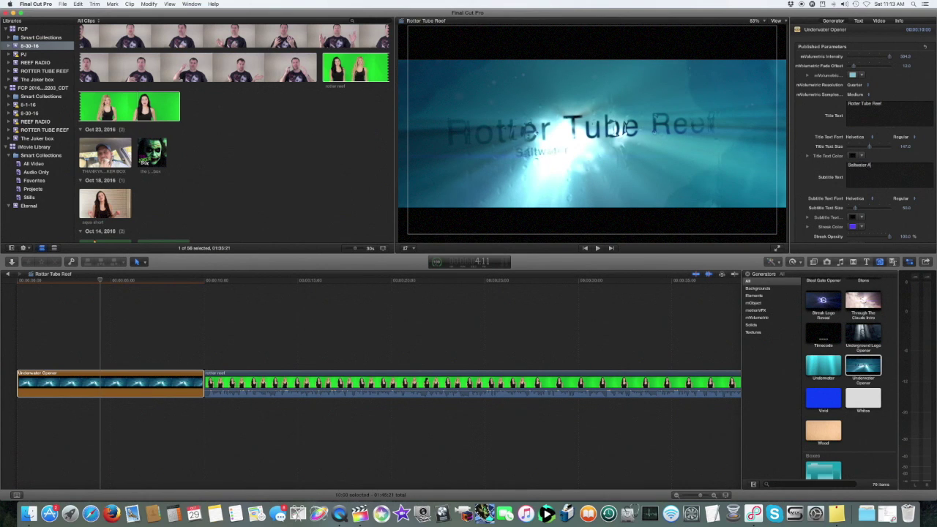
type("arium Care")
key("space")
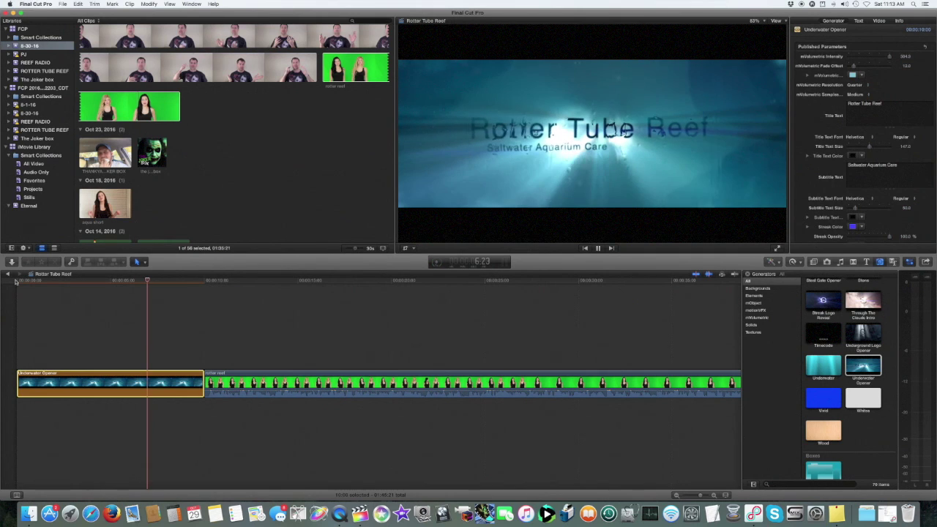
key("space")
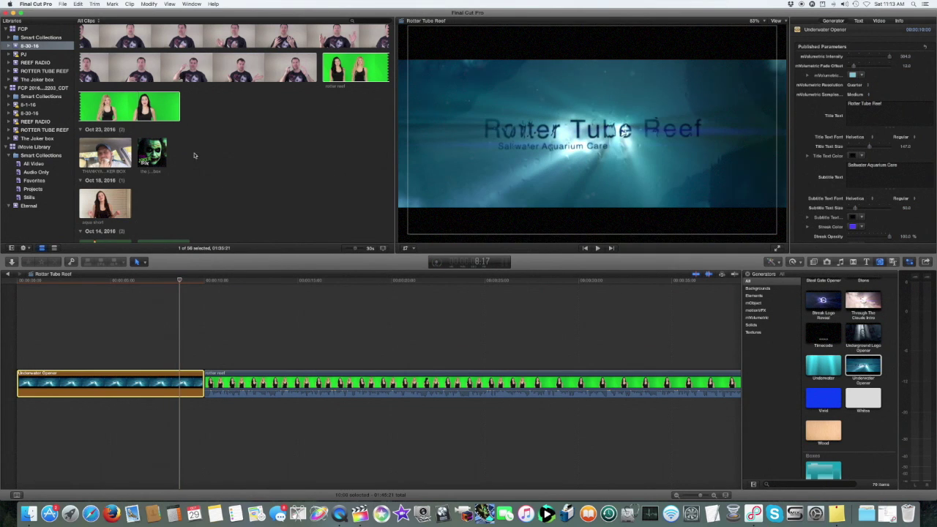
scroll(218, 157, "down", 5)
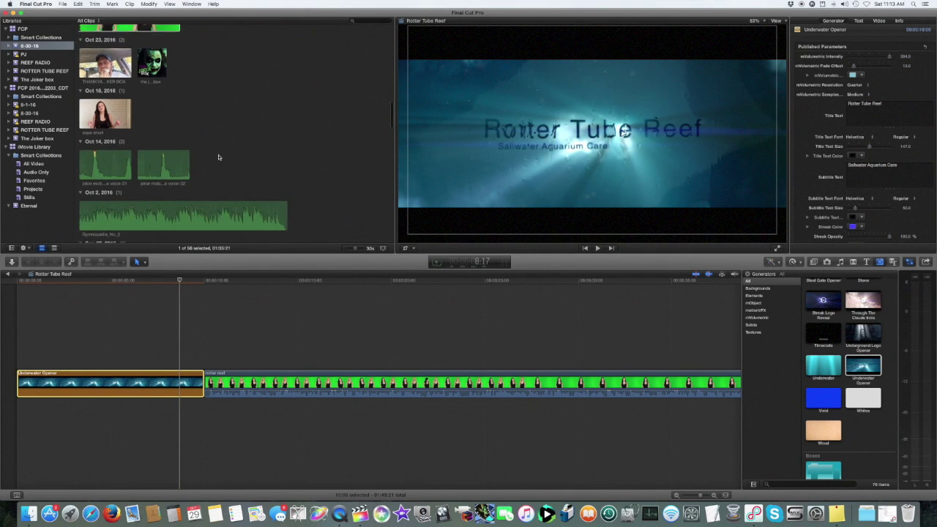
Step: Place the Fiverr gig music clip under the opener and rotter reef clip, then preview
scroll(313, 173, "down", 3)
left_click(23, 28)
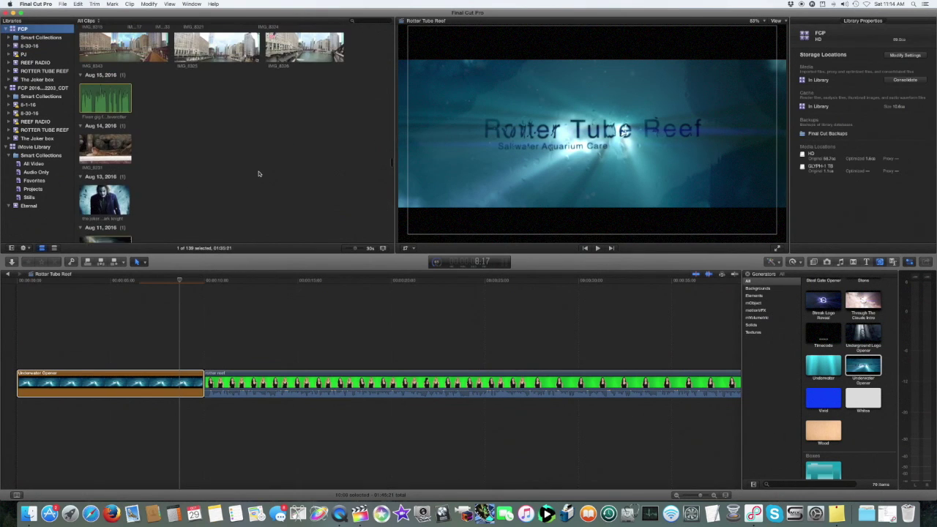
left_click(105, 137)
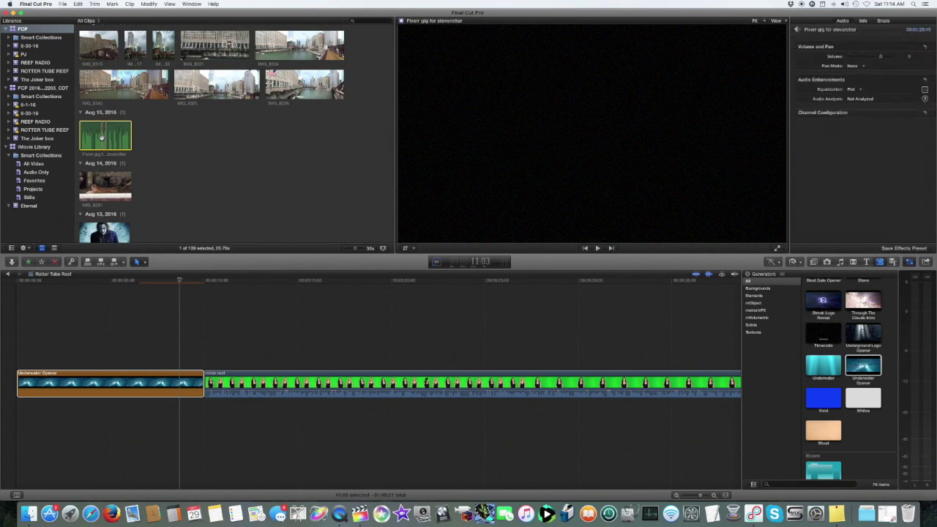
left_click_drag(101, 137, 40, 426)
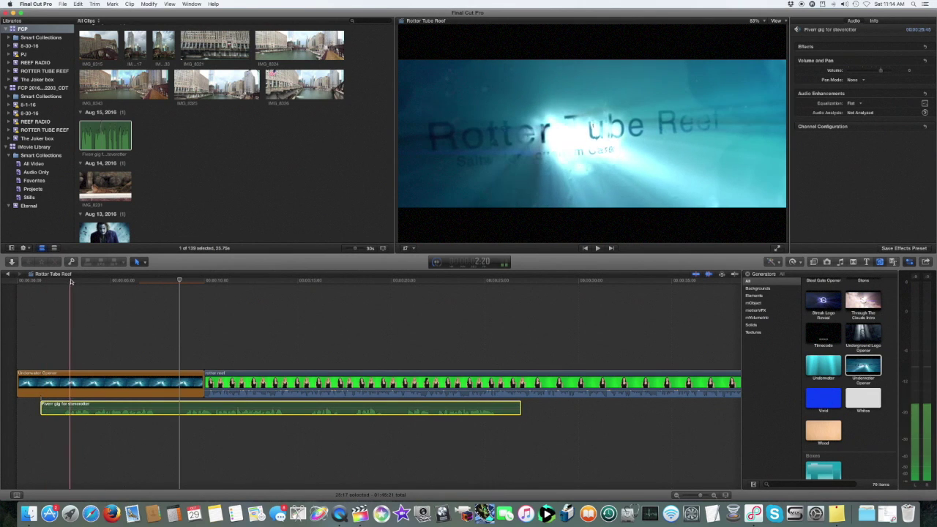
key("space")
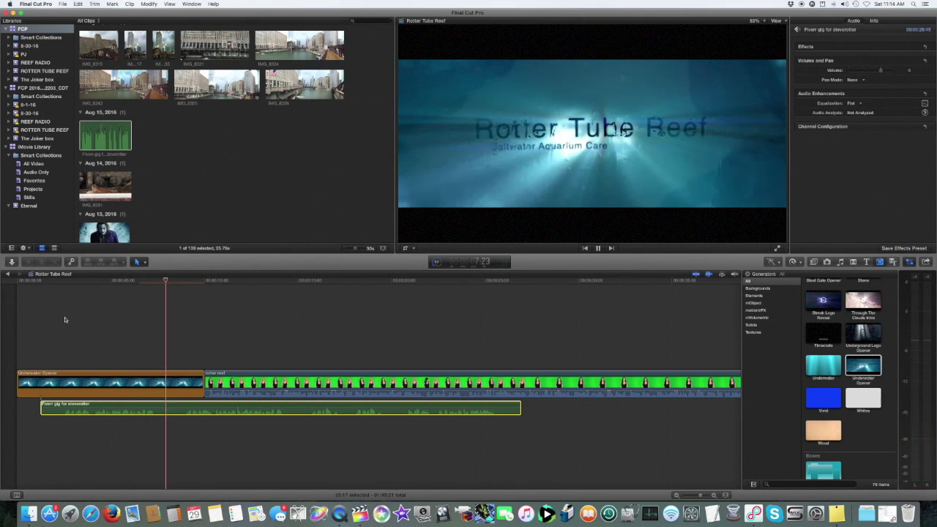
key("space")
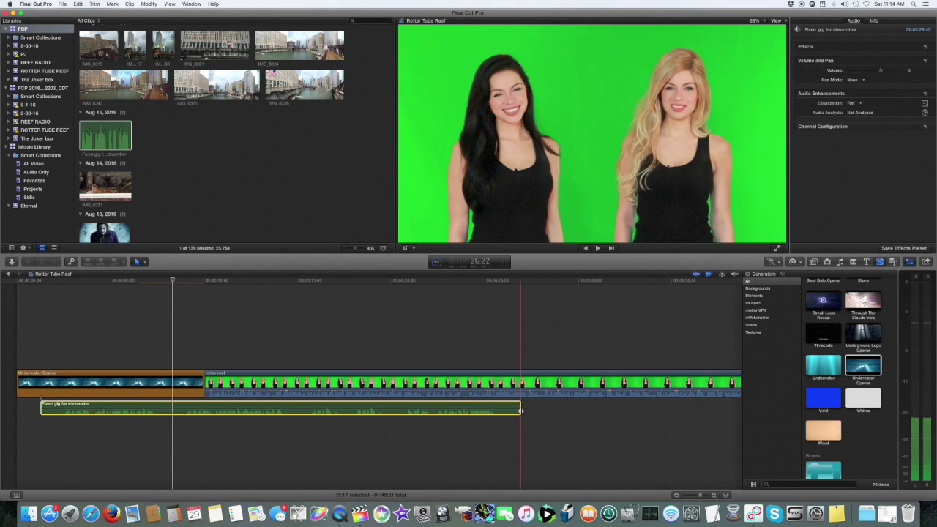
Step: Cut the music clip's end much shorter and review the new ending zoomed in
left_click_drag(336, 410, 169, 411)
key("super+equal")
key("super+equal")
key("super+equal")
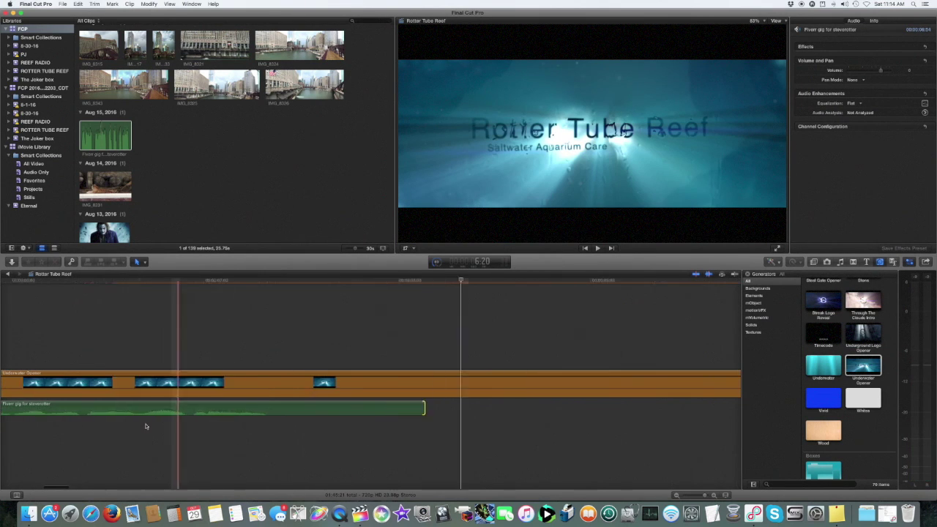
scroll(469, 309, "right", 5)
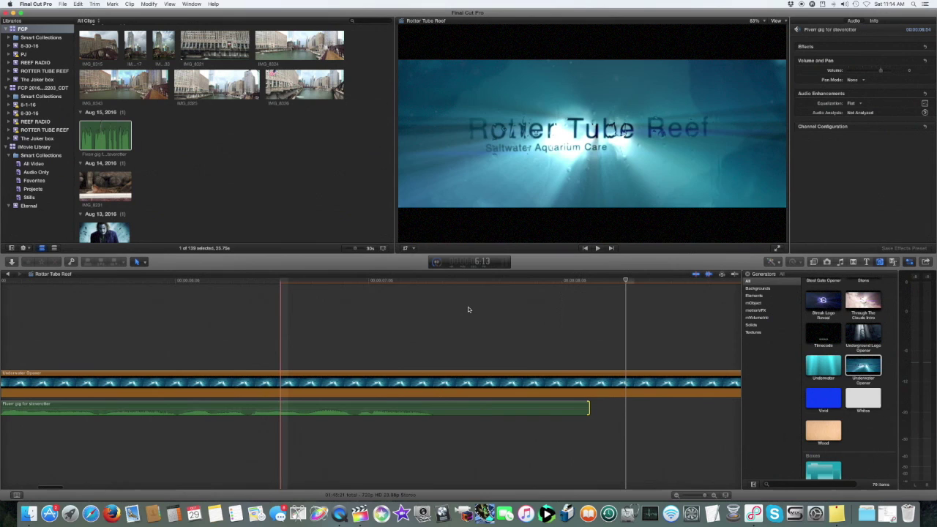
left_click(291, 284)
key("space")
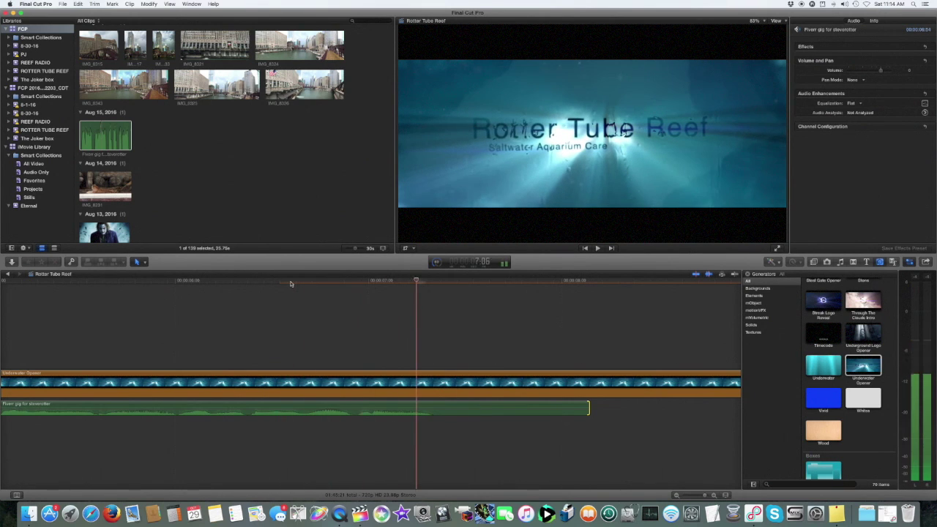
left_click(205, 284)
key("space")
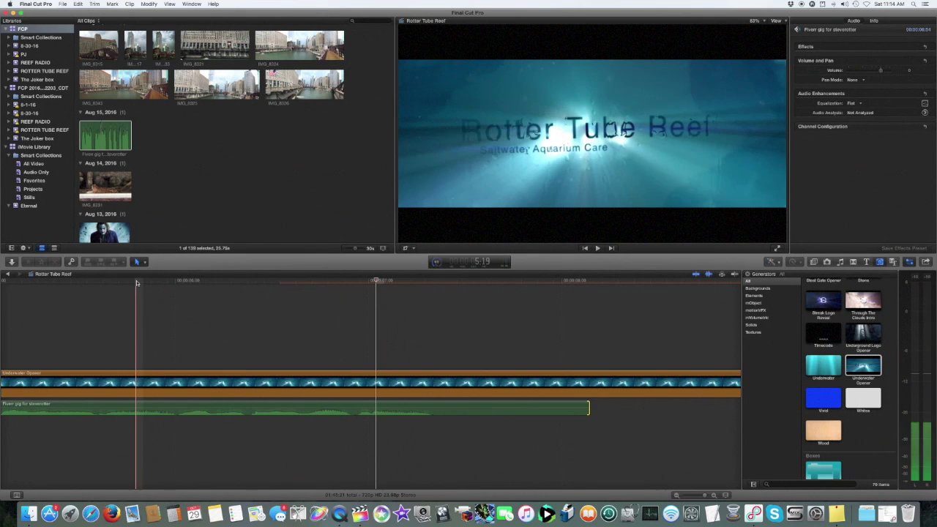
left_click(142, 283)
key("space")
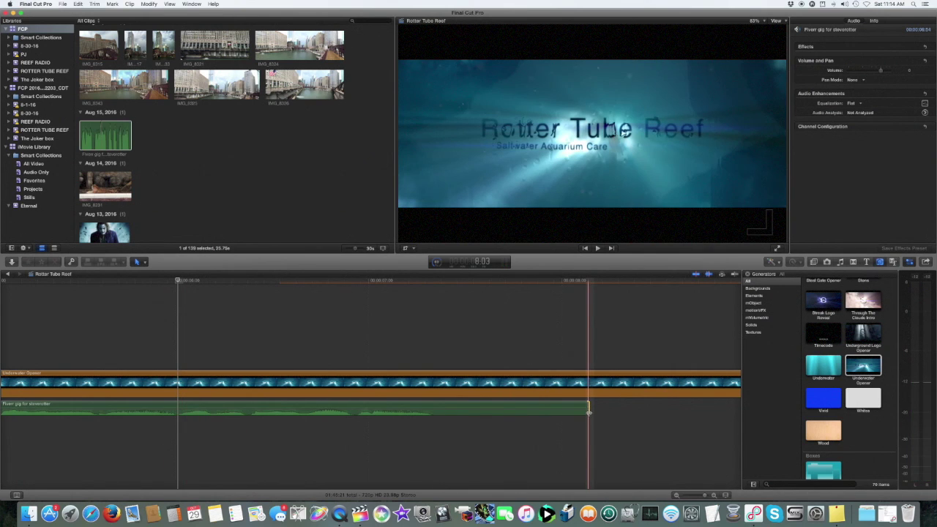
Step: Fine-trim the music's end to finish under the opener and check it
left_click_drag(589, 408, 178, 411)
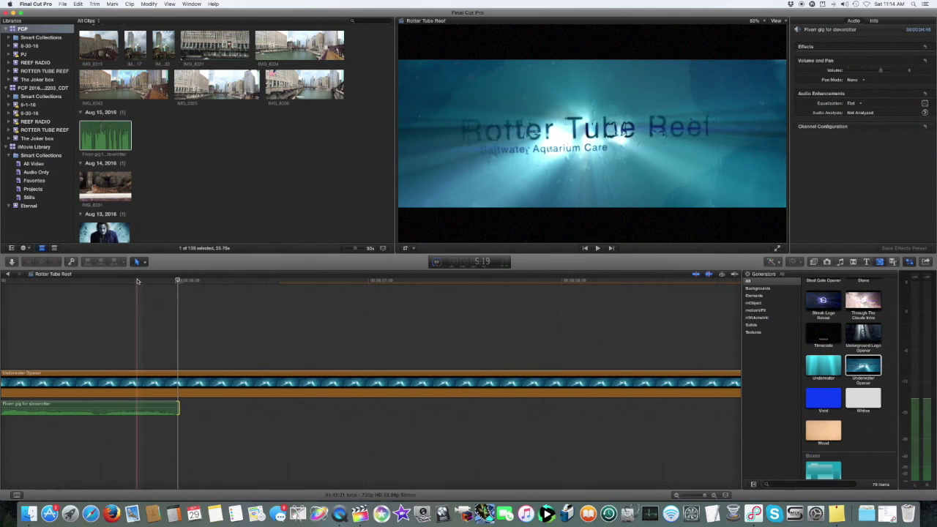
key("space")
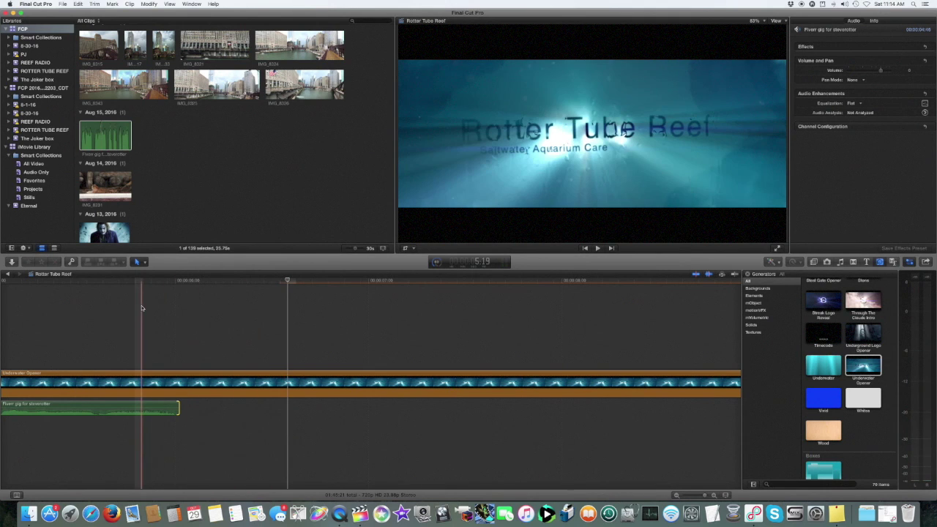
key("space")
key("super+minus")
scroll(139, 310, "right", 1)
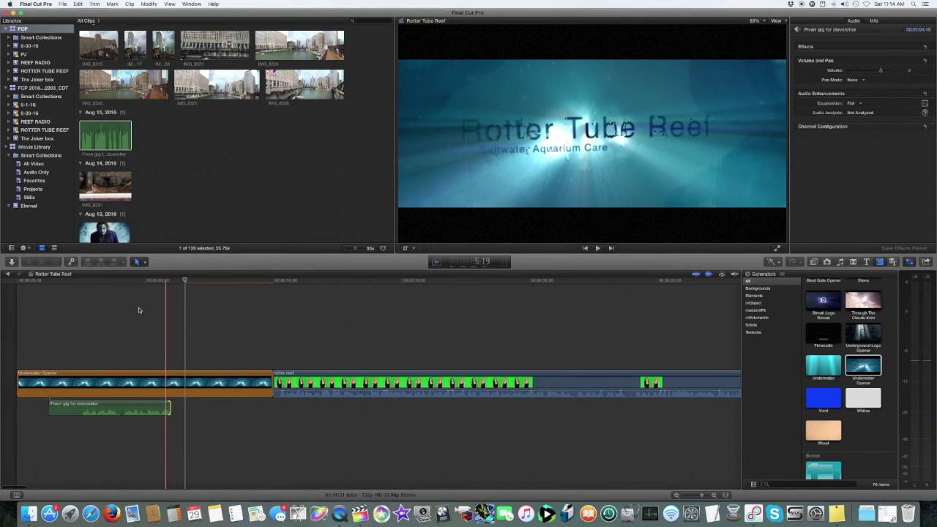
Step: Shift the music clip slightly later on the timeline
left_click_drag(116, 407, 128, 408)
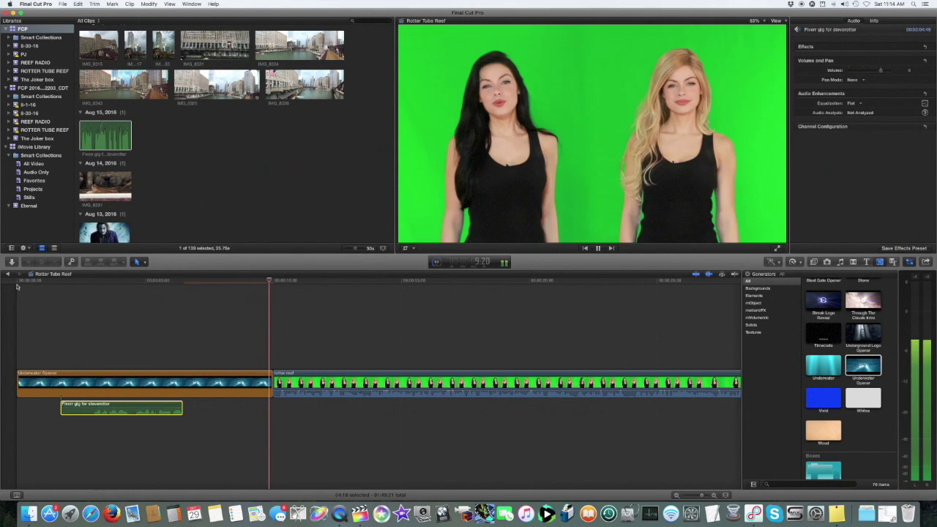
key("space")
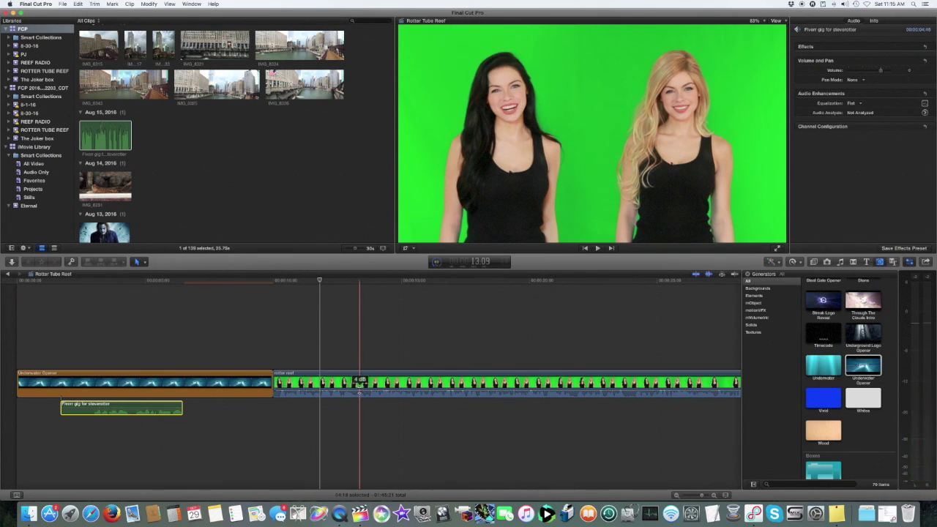
key("s")
key("s")
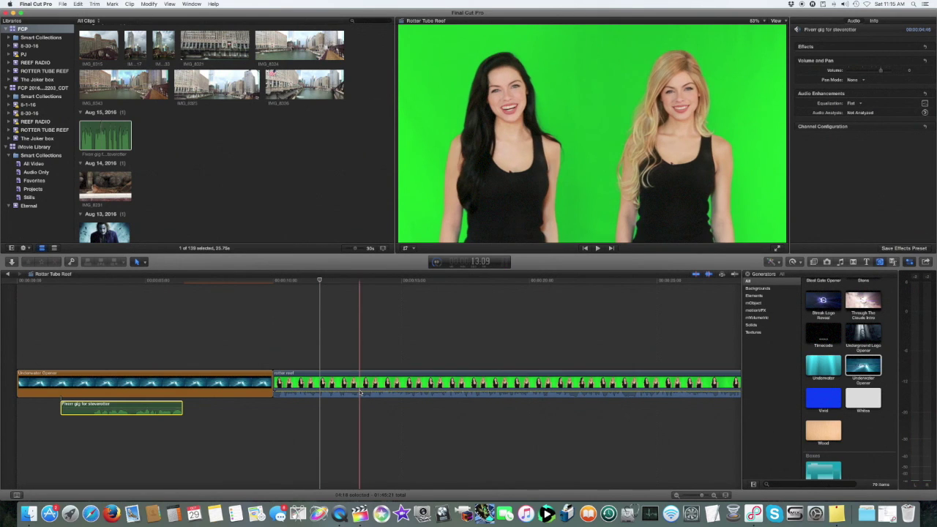
key("s")
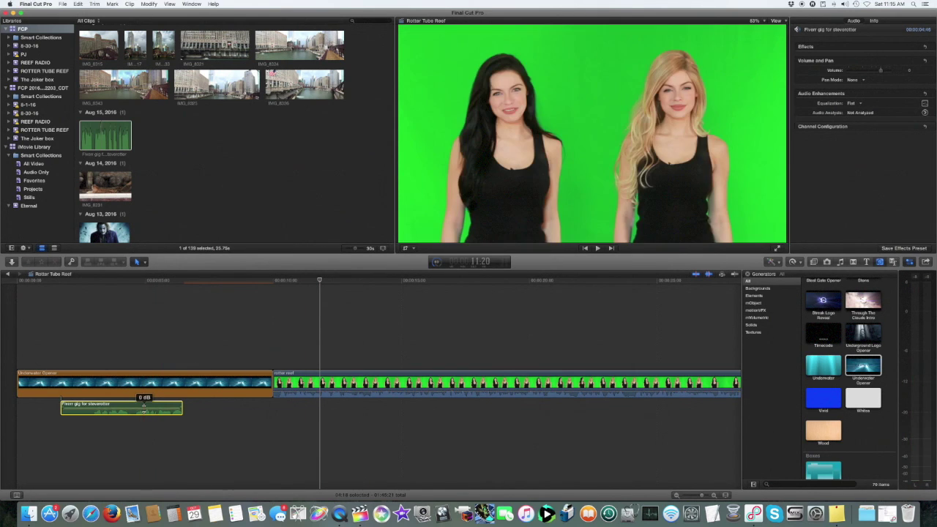
Step: Set the music's Compressor and BBE Sonic Maximizer presets to youtube
left_click(855, 66)
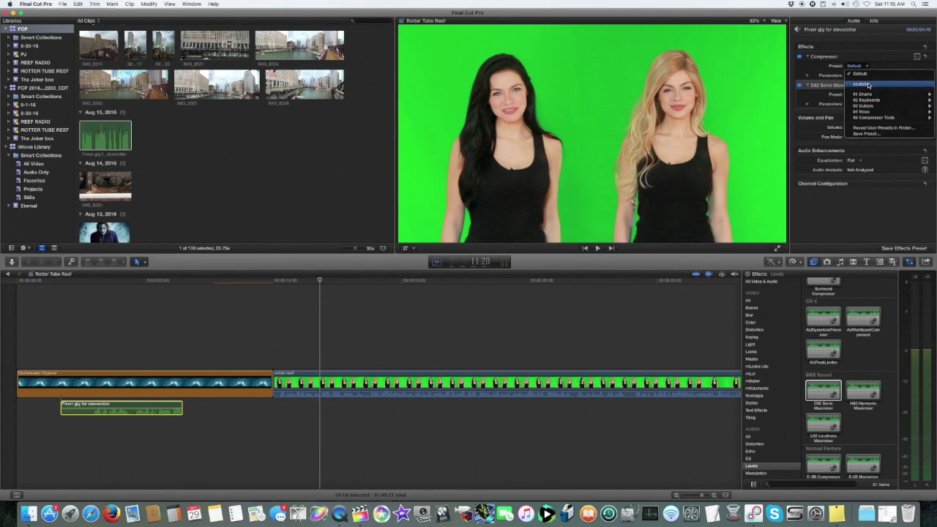
left_click(868, 86)
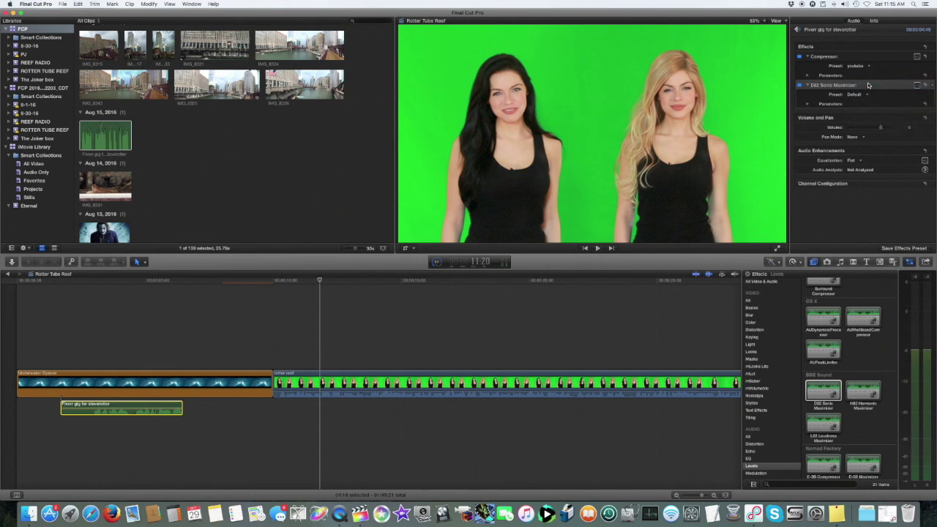
left_click(855, 95)
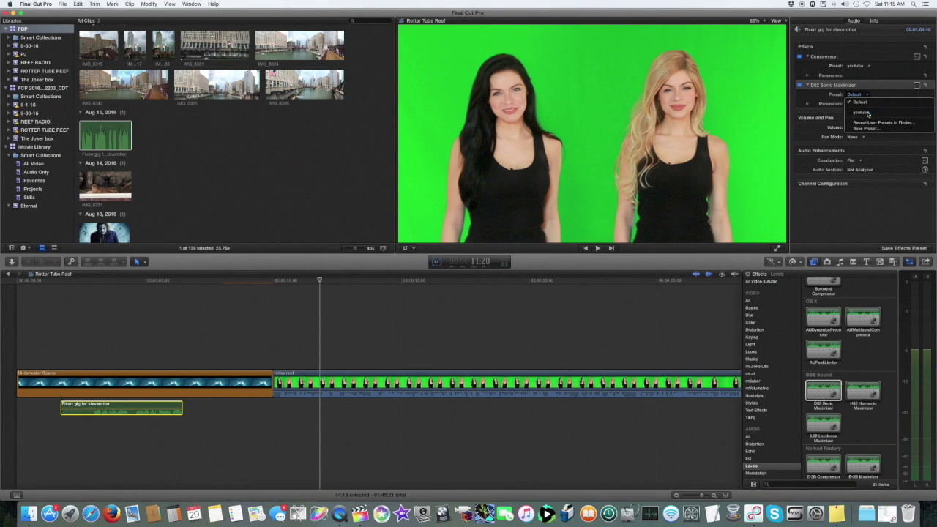
left_click(868, 113)
Step: Add a Cross Dissolve at the clip join using overlapping media, then review it
key("ctrl+super+5")
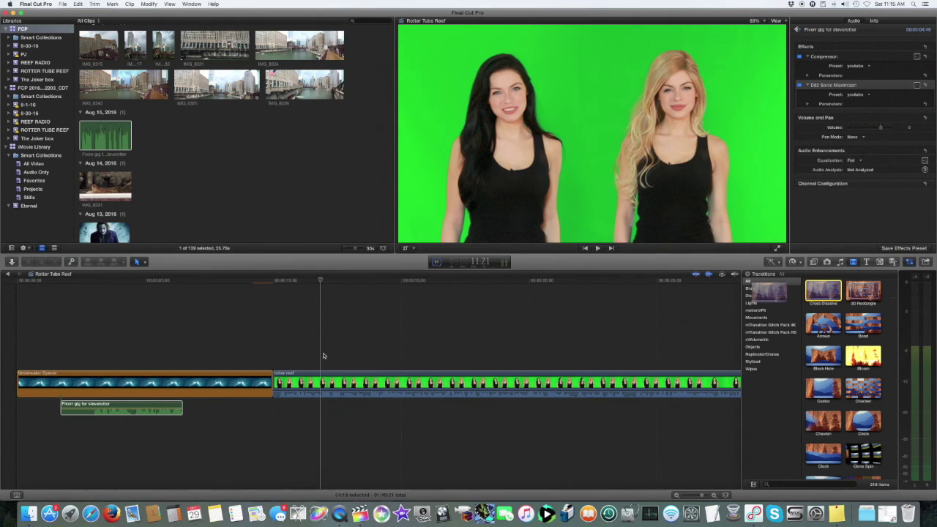
left_click_drag(323, 355, 269, 390)
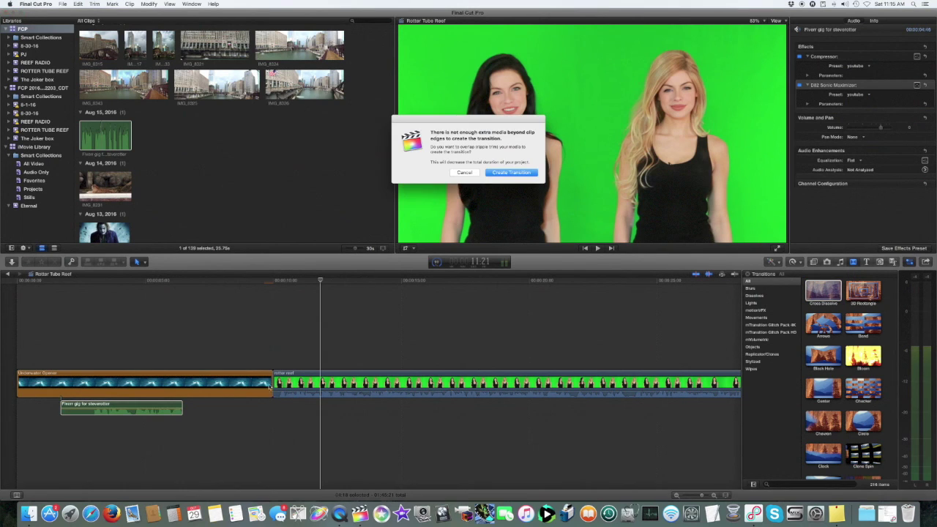
left_click(512, 173)
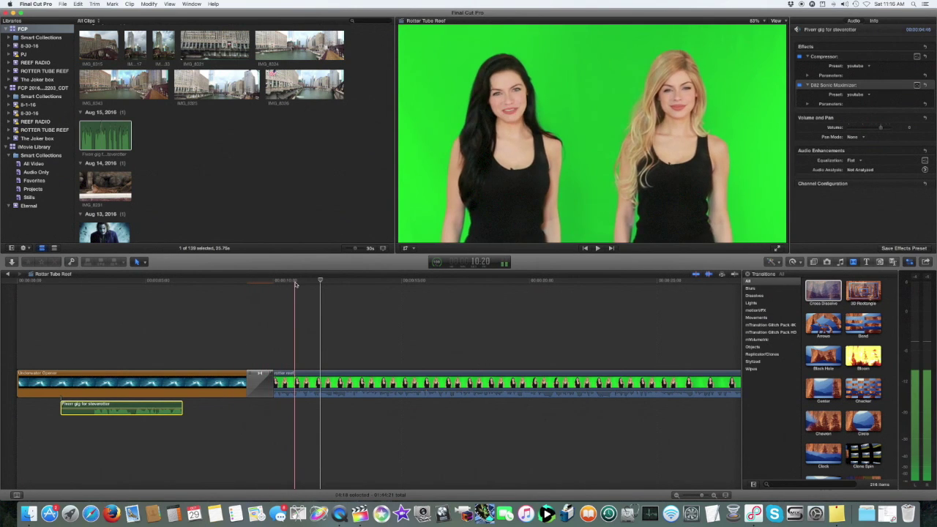
left_click(217, 282)
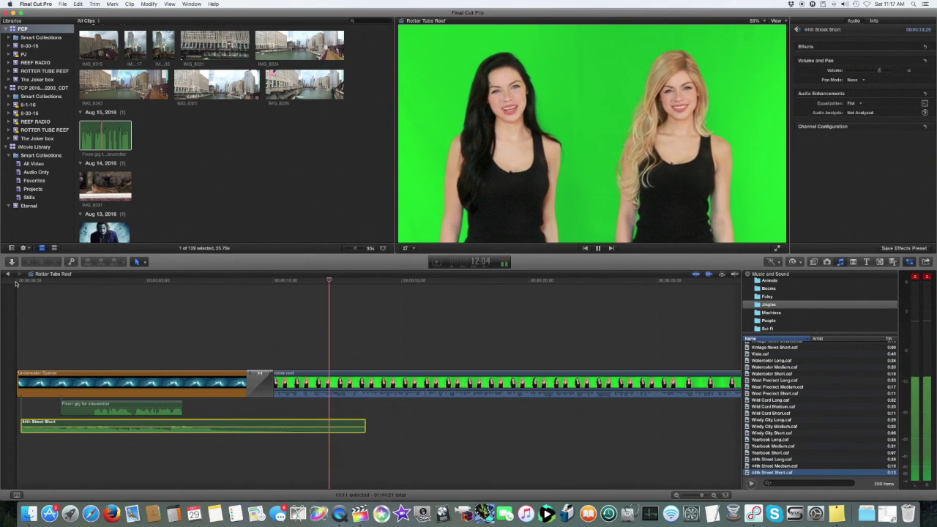
key("space")
key("space")
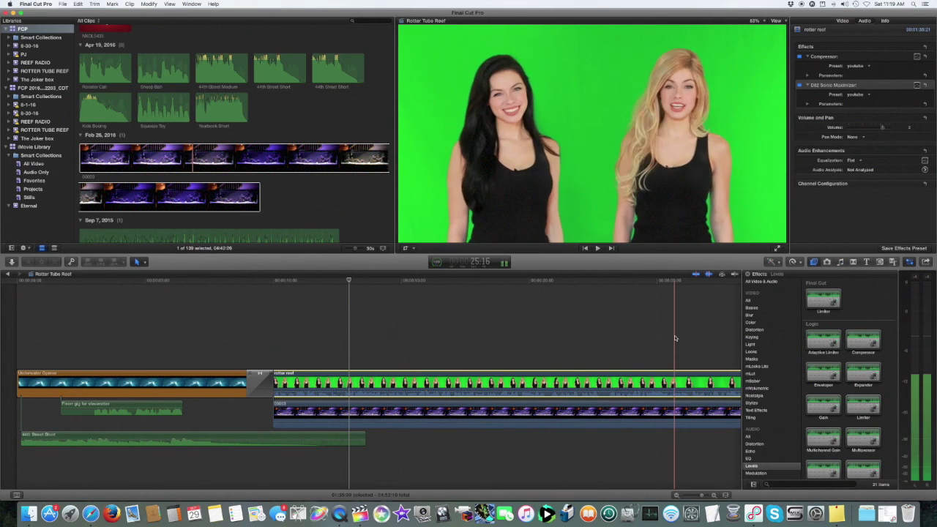
Step: Show the Keying effects in the Effects browser
left_click(814, 262)
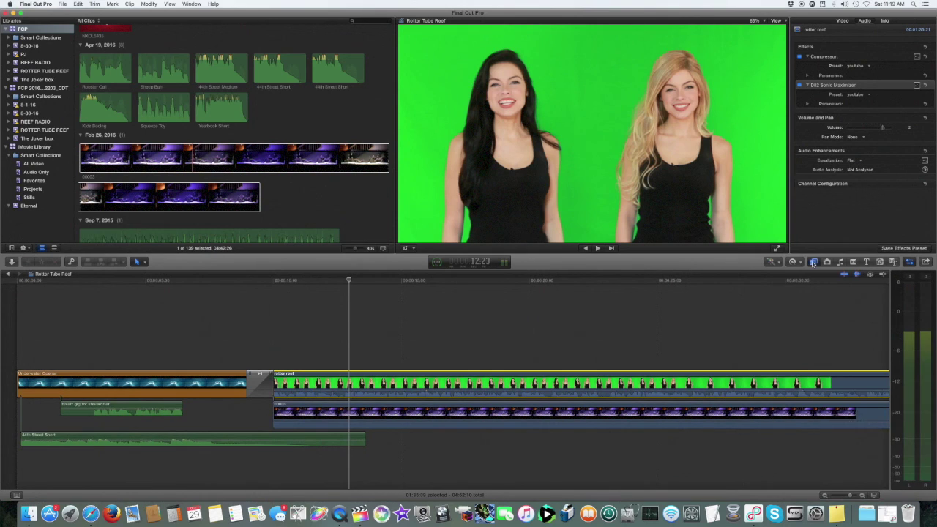
left_click(814, 262)
left_click(752, 337)
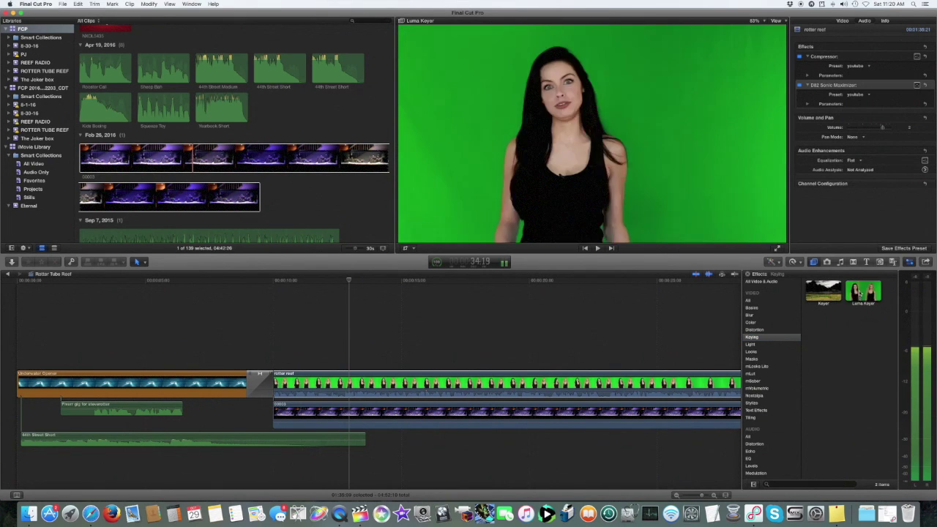
Step: Apply the Keyer to the green-screen clip, tick Invert, and play the composite
key("space")
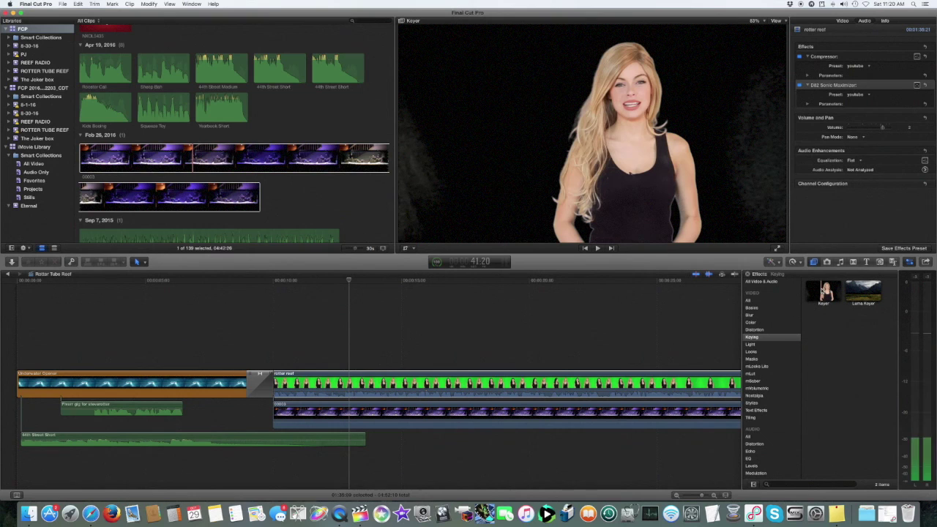
left_click_drag(818, 290, 401, 382)
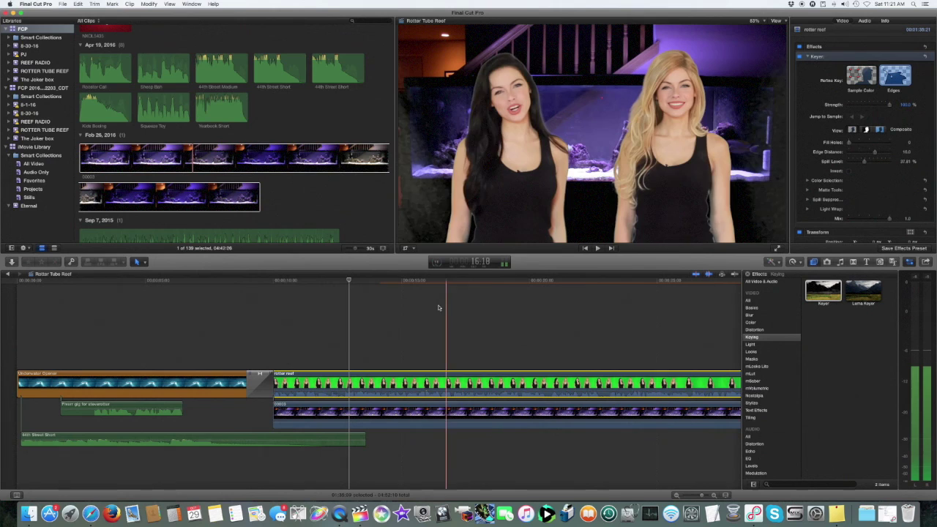
left_click(324, 281)
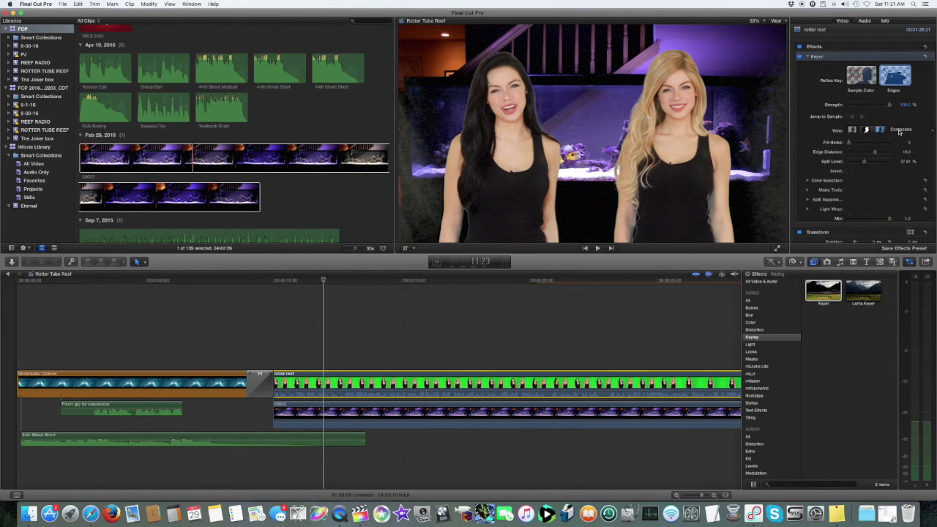
left_click(849, 171)
key("space")
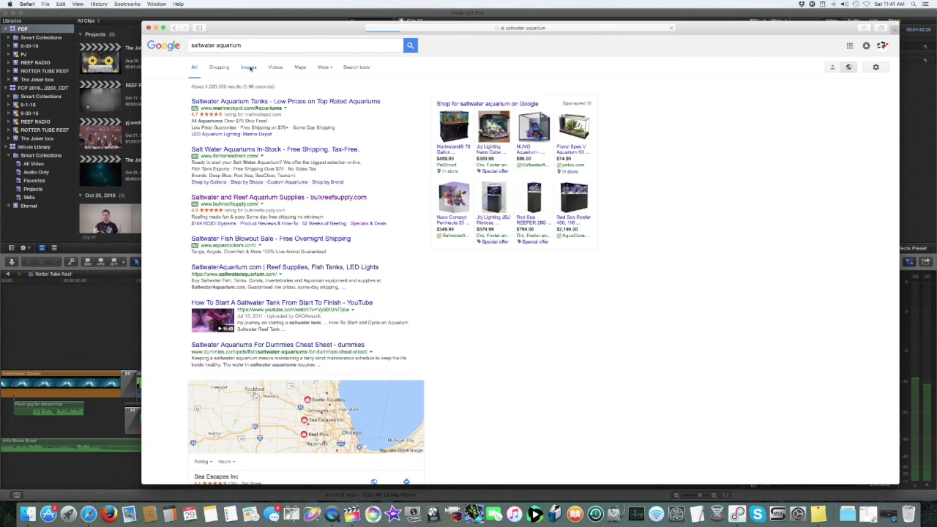
Step: Switch Google results to Images and scroll through the saltwater aquarium photos
left_click(249, 67)
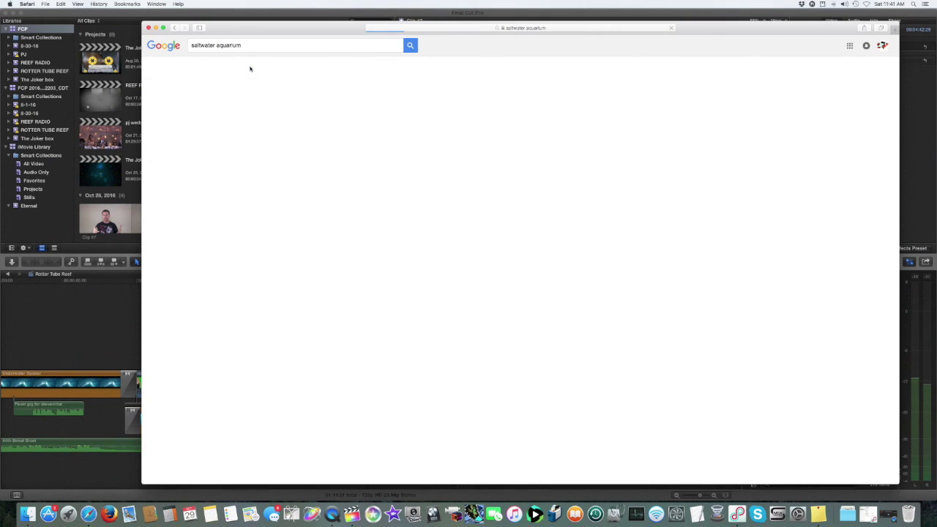
scroll(439, 271, "down", 5)
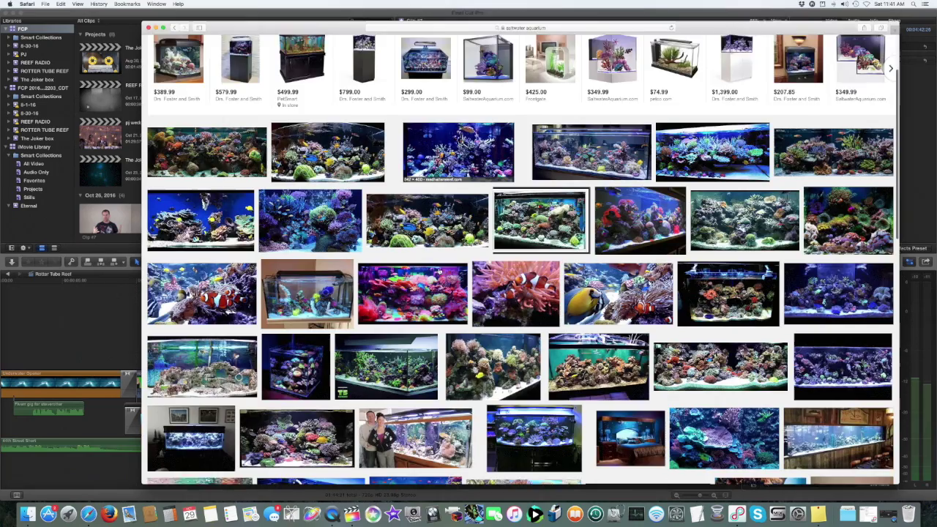
scroll(440, 271, "down", 5)
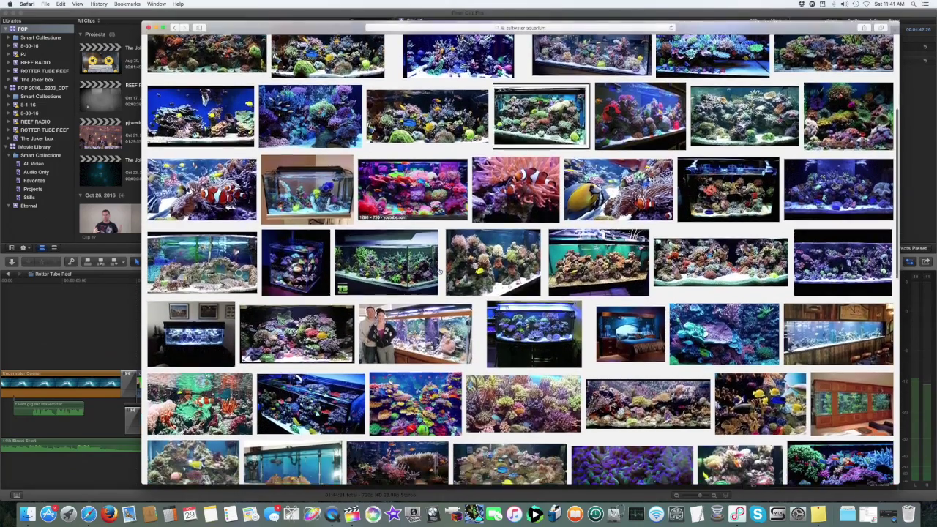
scroll(439, 270, "down", 9)
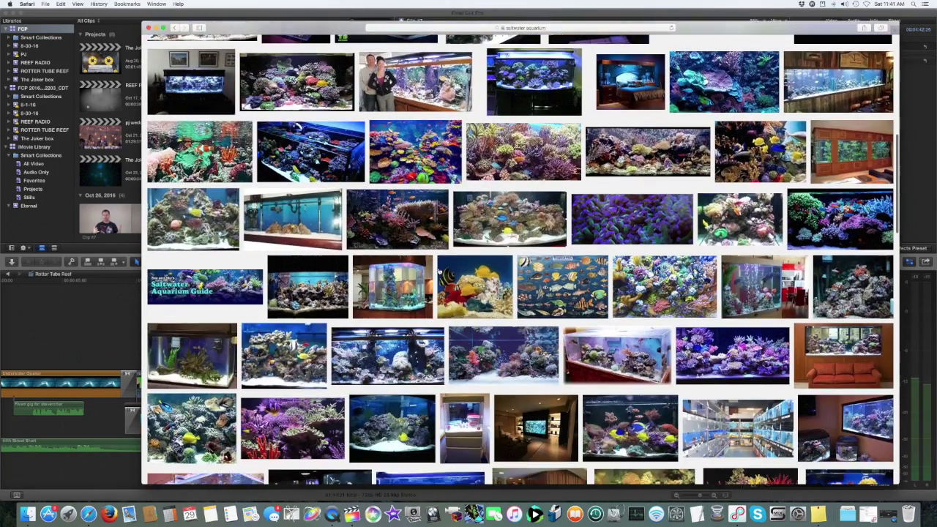
Step: Trim the FTS02April clip by shifting it slightly earlier and shortening its end
scroll(523, 256, "up", 2)
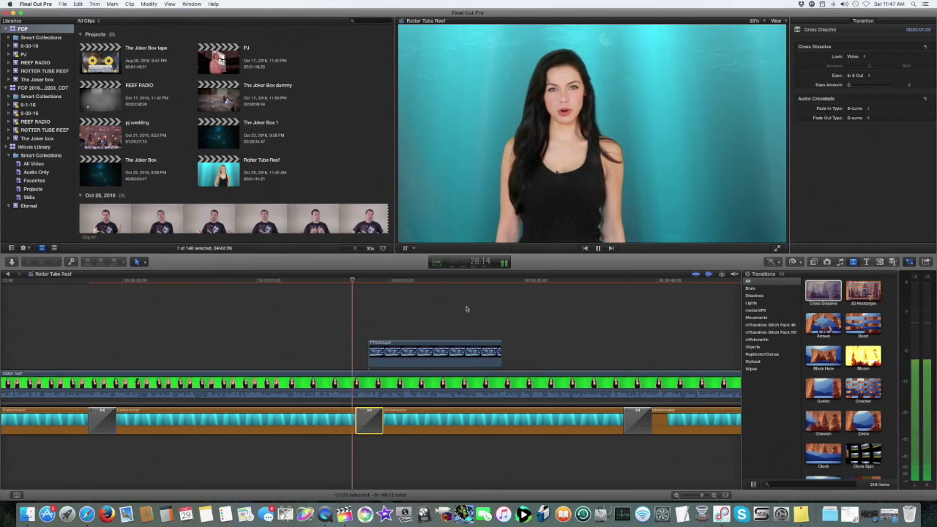
key("space")
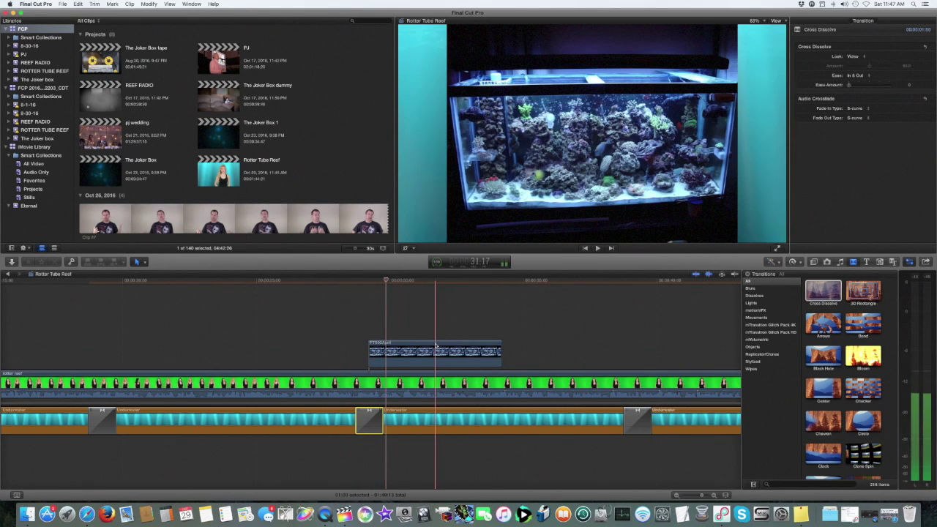
left_click_drag(430, 346, 406, 346)
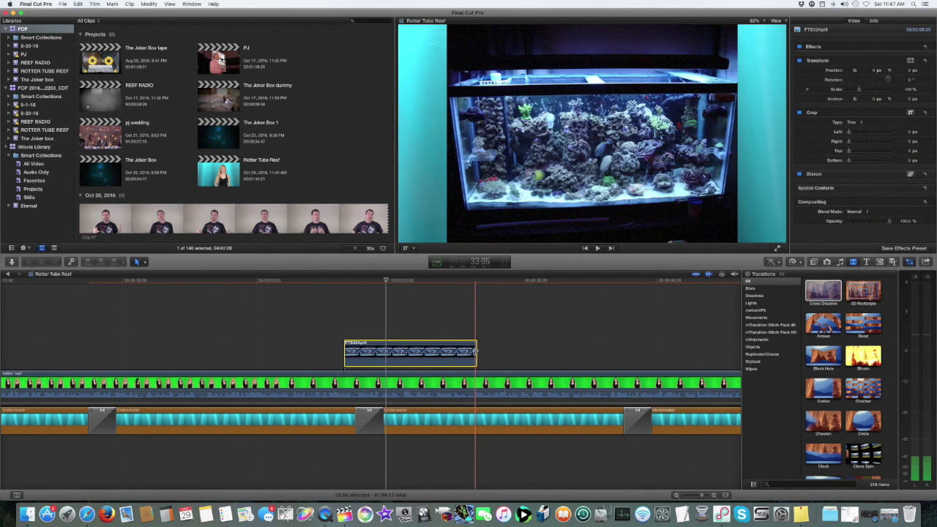
left_click_drag(475, 352, 441, 353)
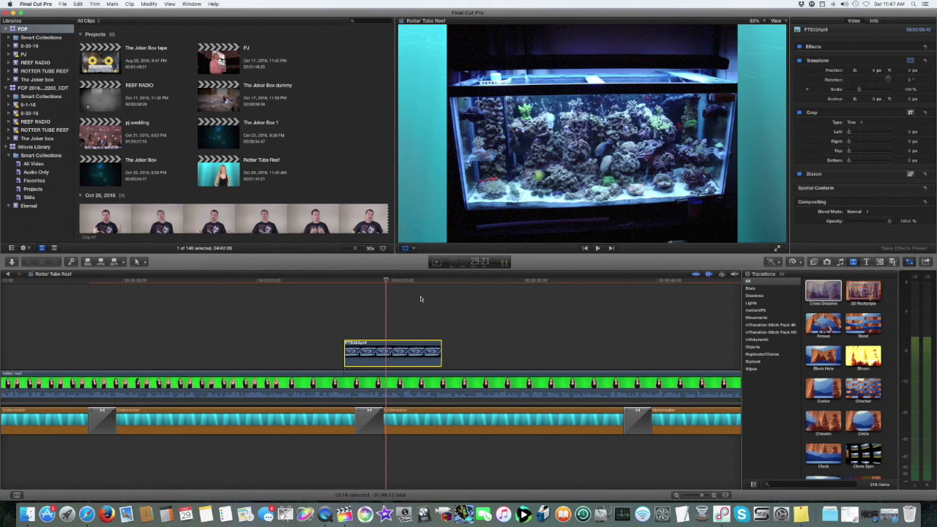
Step: Scale the aquarium insert to 52.73% and move it to the top-right of the frame
left_click(413, 249)
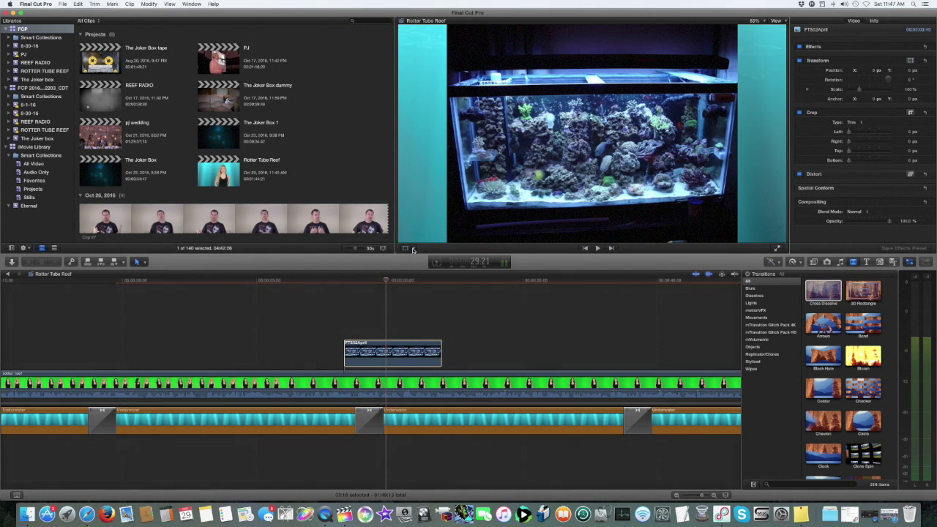
left_click(413, 250)
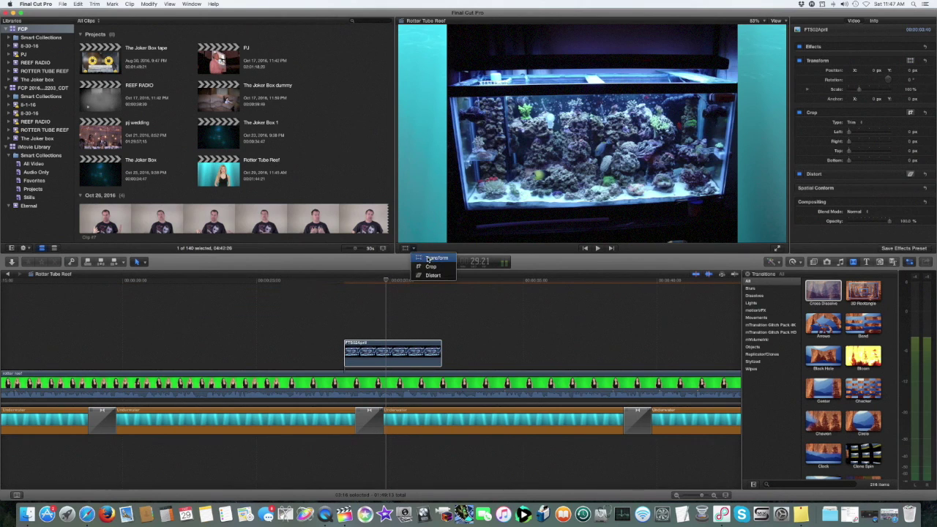
left_click(432, 259)
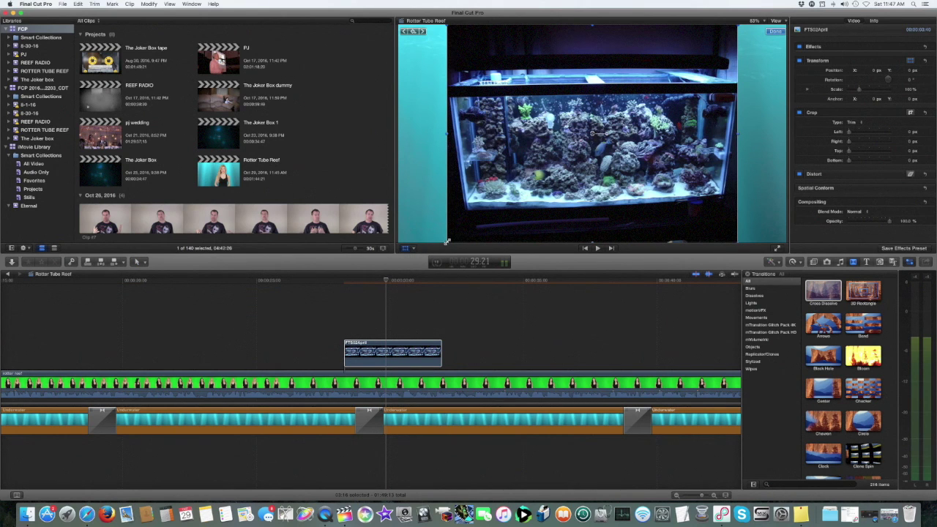
left_click_drag(447, 242, 518, 190)
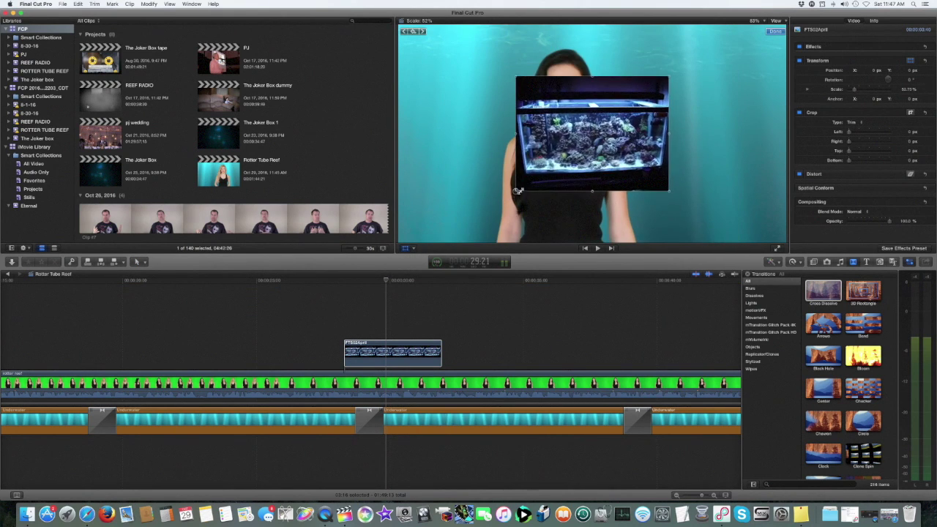
left_click_drag(565, 148, 684, 93)
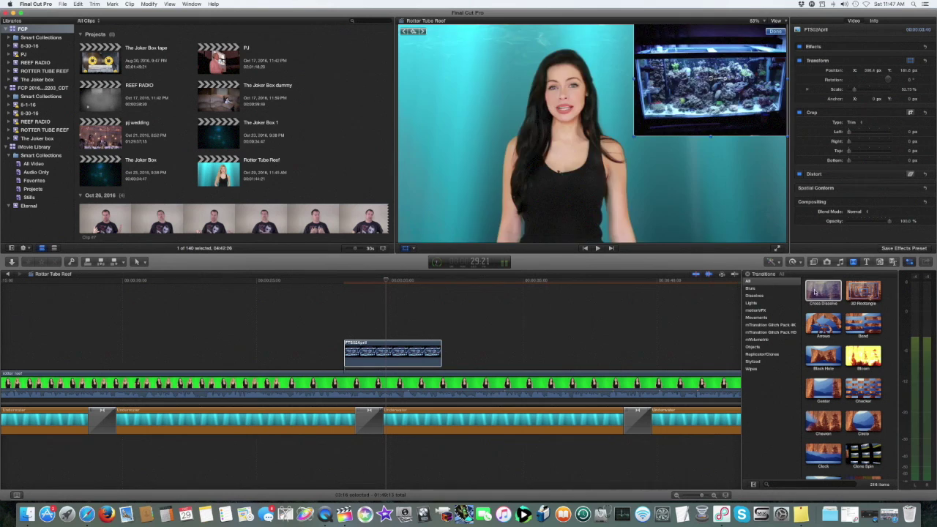
Step: Extend the insert's end, add Cross Dissolves at both ends, and play back the transition
left_click_drag(442, 354, 453, 353)
left_click_drag(827, 289, 396, 352)
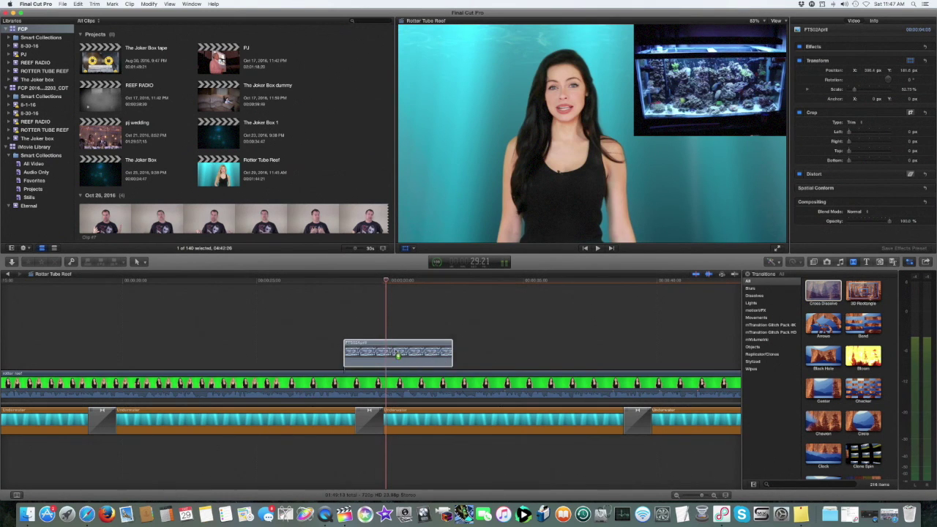
left_click(325, 283)
key("space")
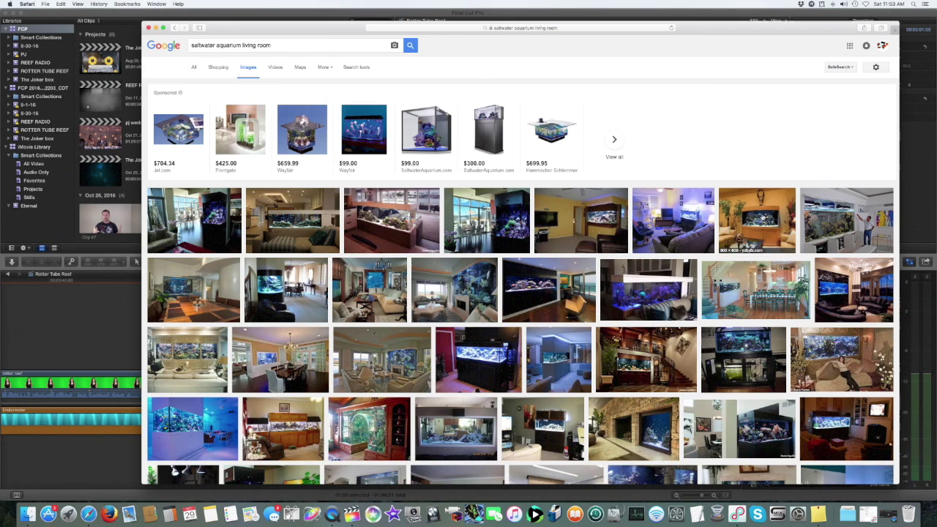
Step: Save the orange living-room aquarium photo to Downloads and drag it onto the timeline
left_click(754, 220)
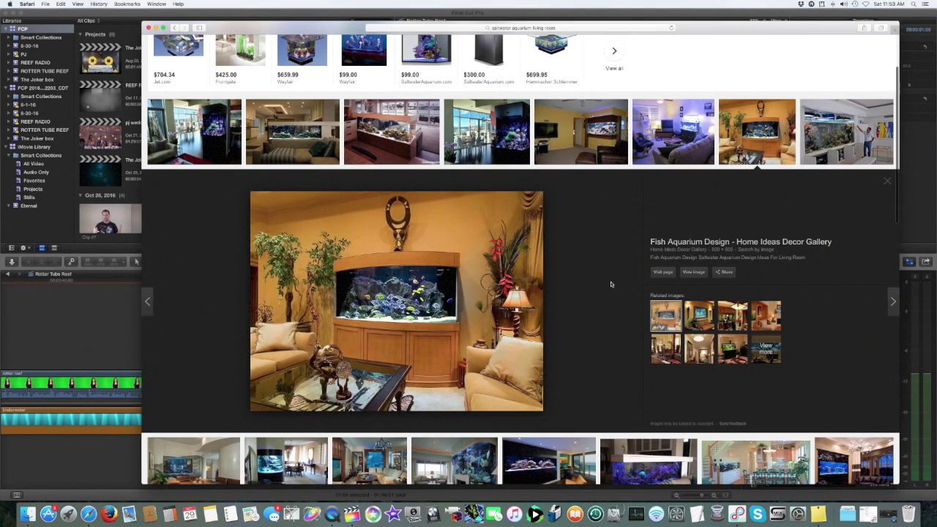
right_click(406, 274)
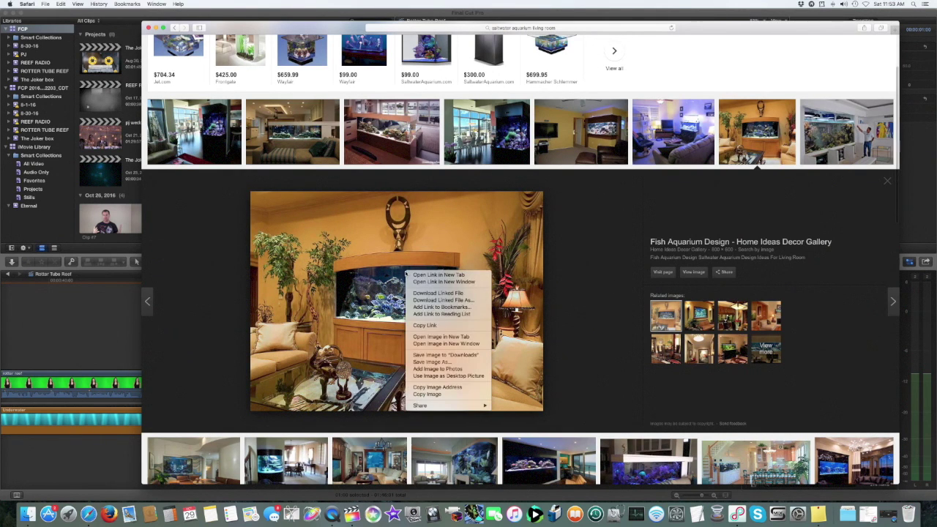
left_click(445, 355)
left_click(887, 184)
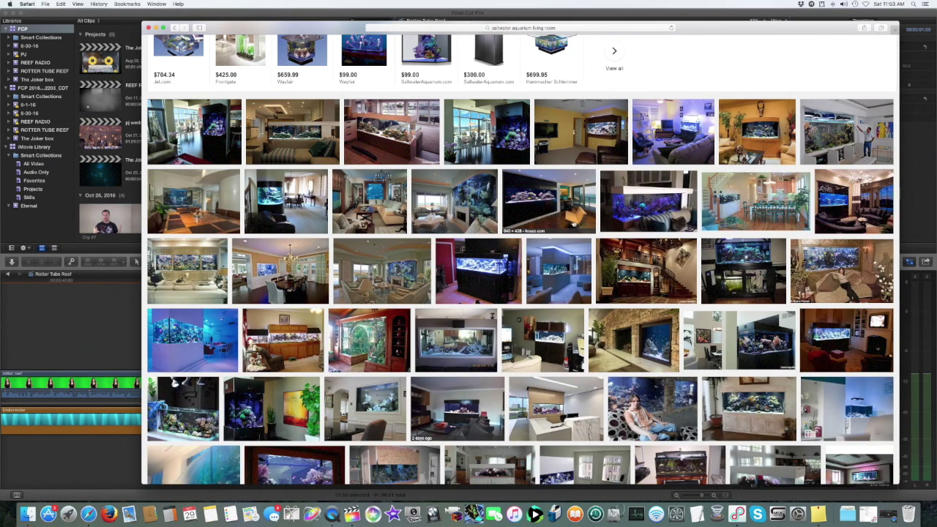
left_click(635, 284)
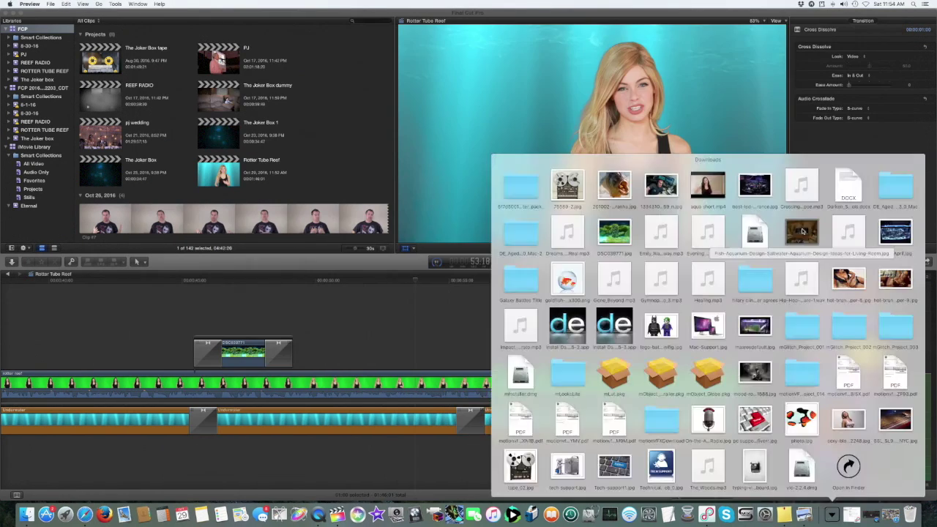
left_click_drag(569, 184, 347, 355)
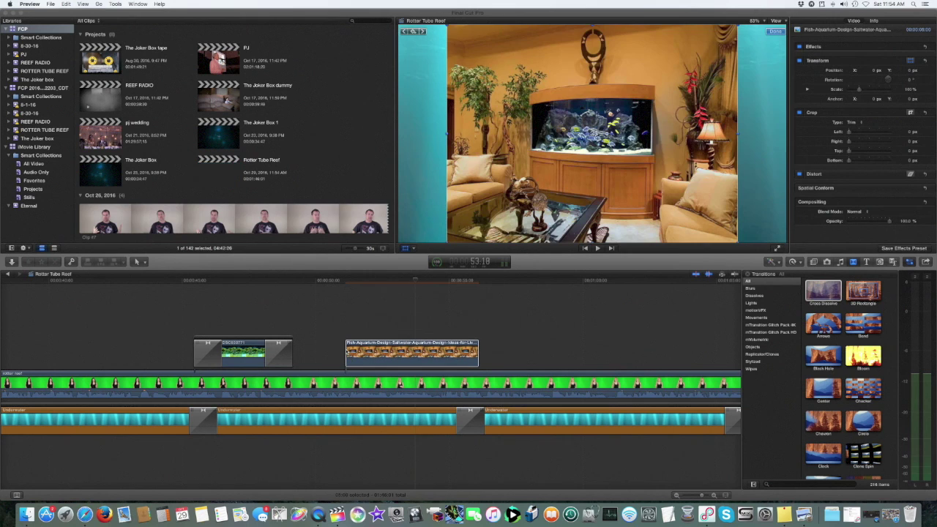
Step: Align the aquarium photo clip to start at the presenter's moment on the timeline
left_click(332, 282)
key("space")
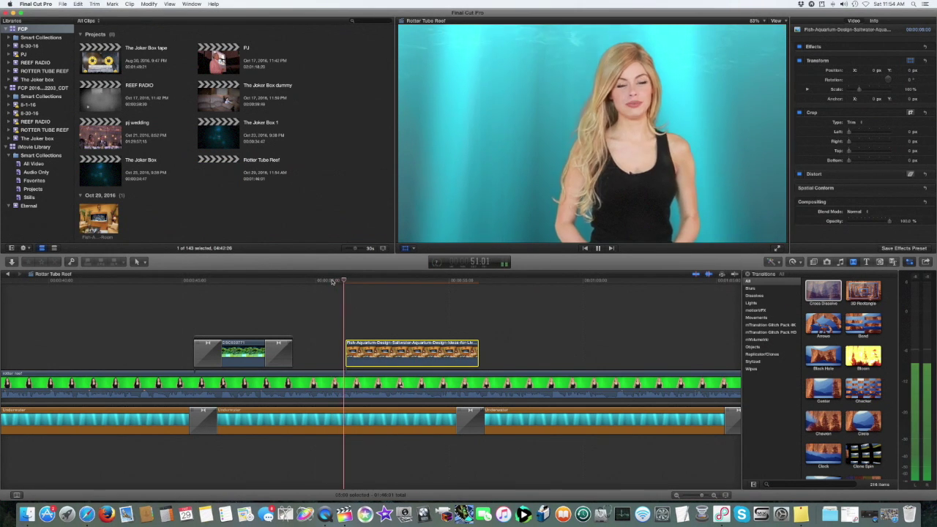
left_click(310, 282)
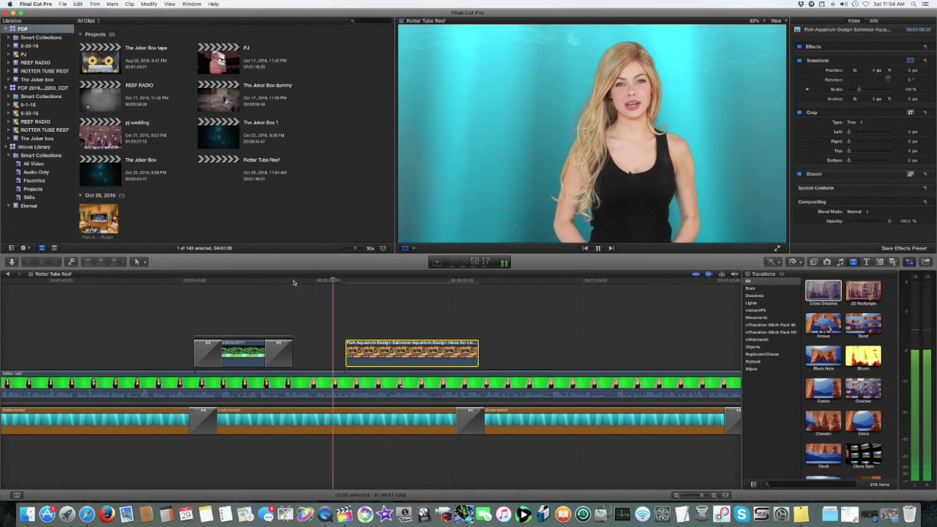
left_click(287, 281)
key("space")
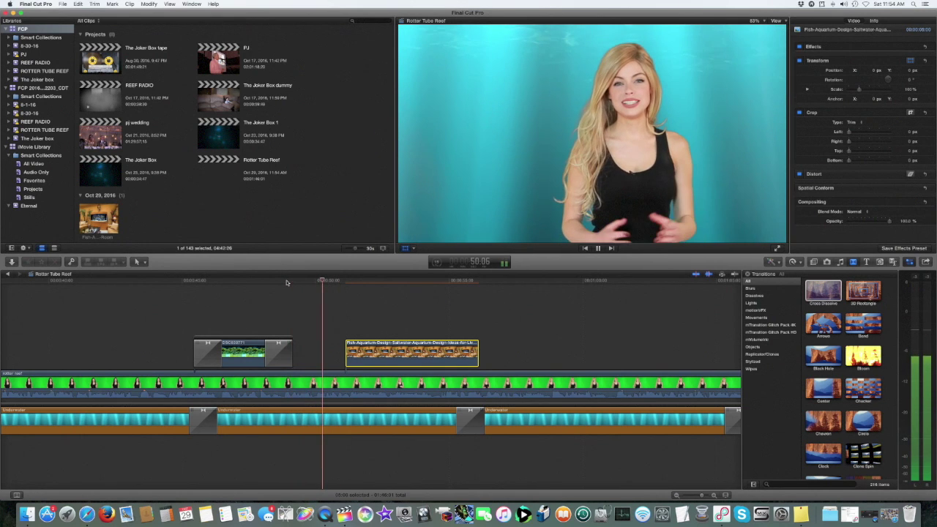
left_click_drag(413, 357, 390, 358)
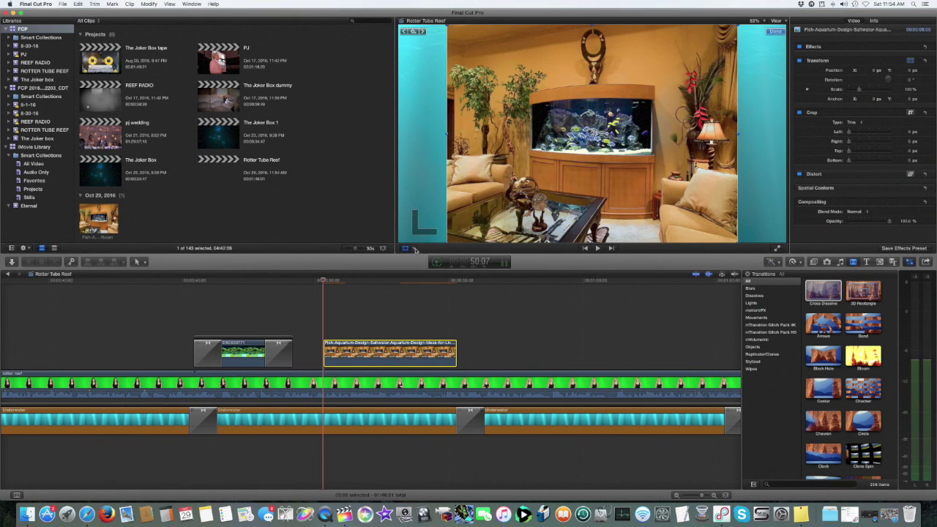
Step: Scale the aquarium image down to about 61% or less and place it top-left
left_click_drag(448, 241, 501, 203)
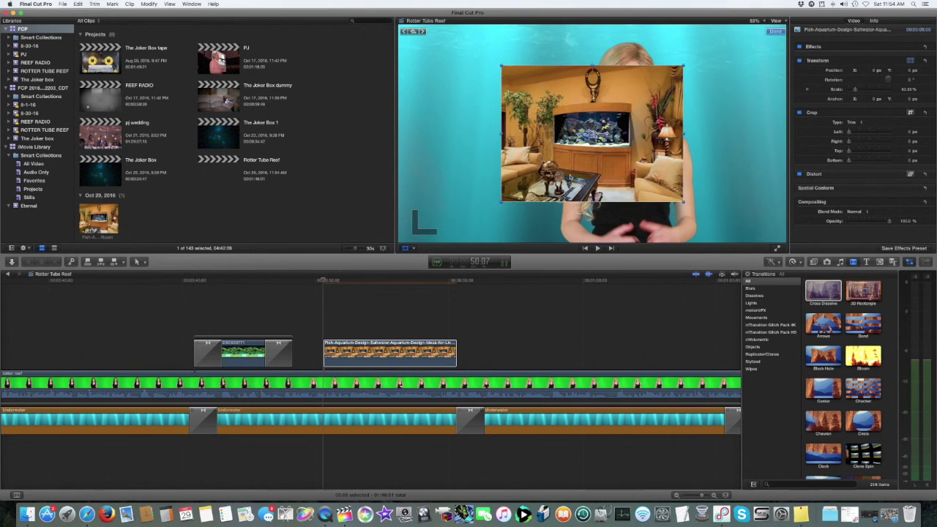
left_click_drag(623, 149, 514, 108)
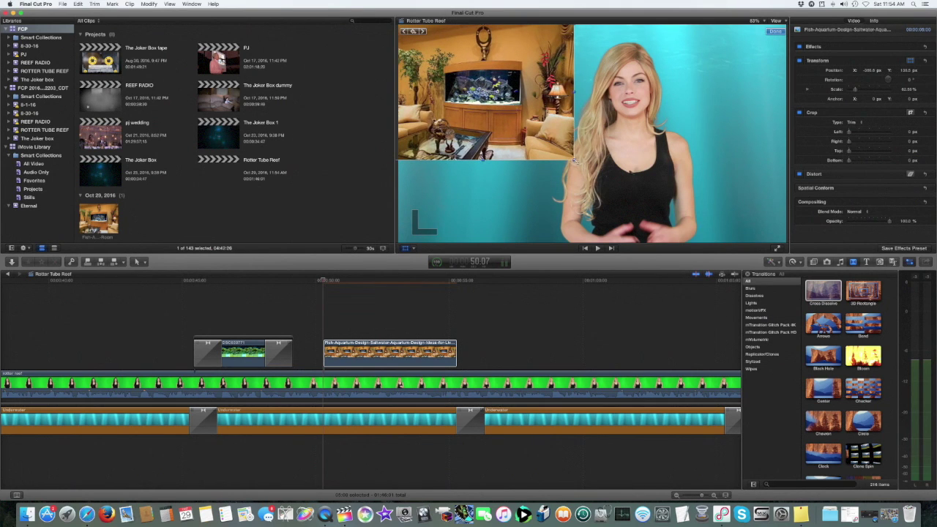
left_click_drag(574, 159, 545, 124)
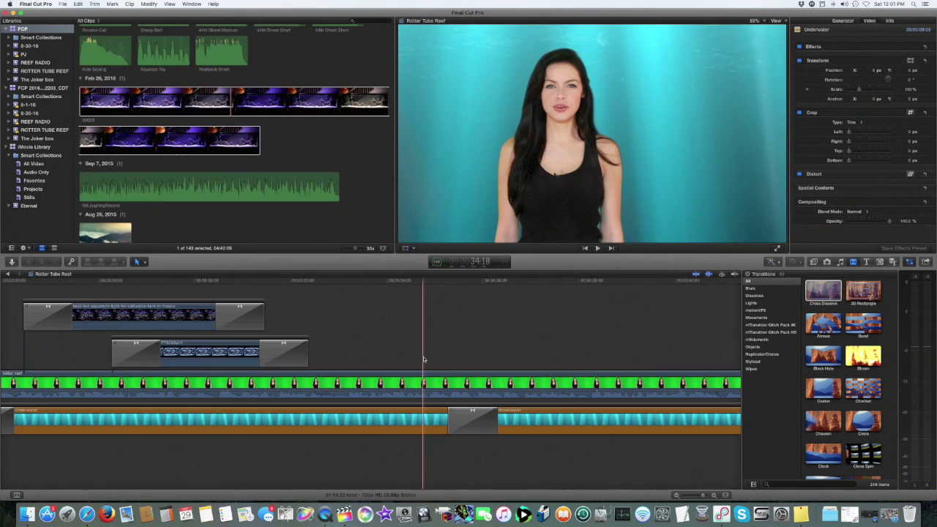
Step: Preview 06LaughingRecord, Gone_Beyond and Blues_Blast in the browser, settling on Blues_Blast
scroll(394, 339, "left", 5)
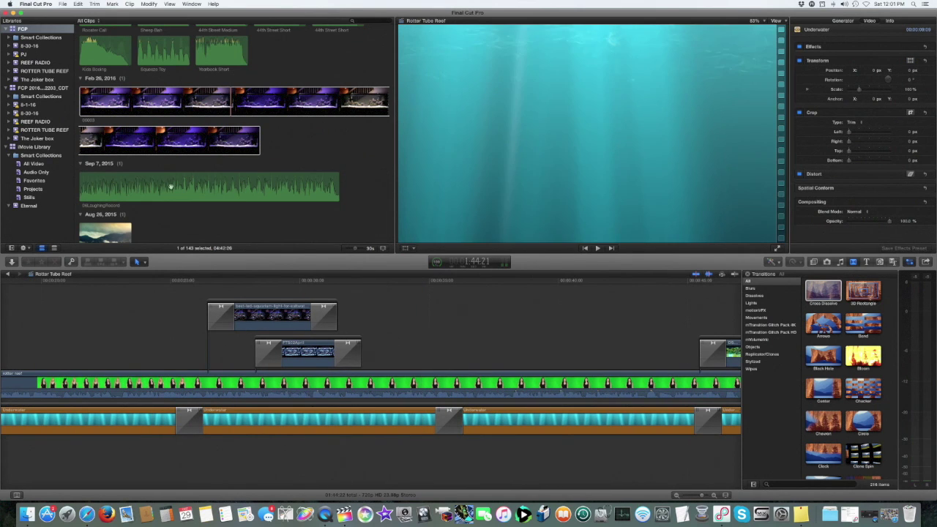
left_click(126, 189)
scroll(128, 187, "down", 10)
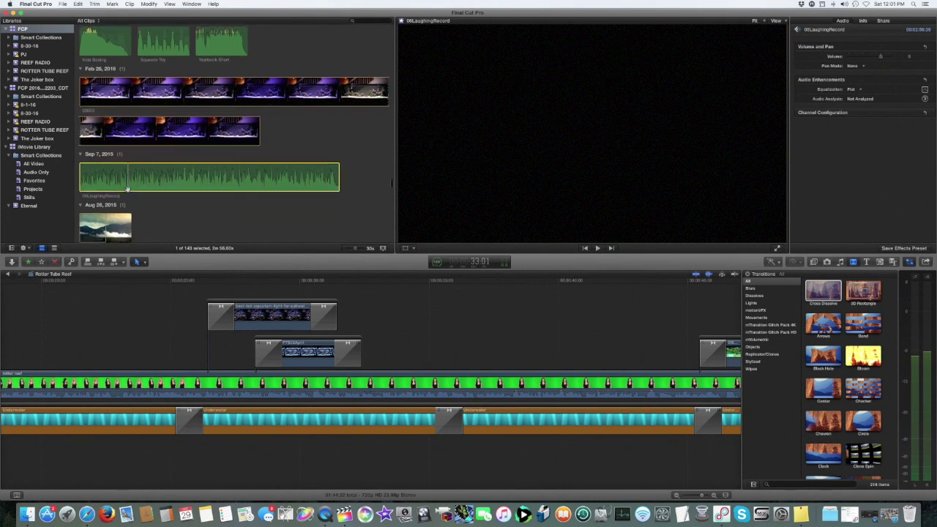
left_click(134, 94)
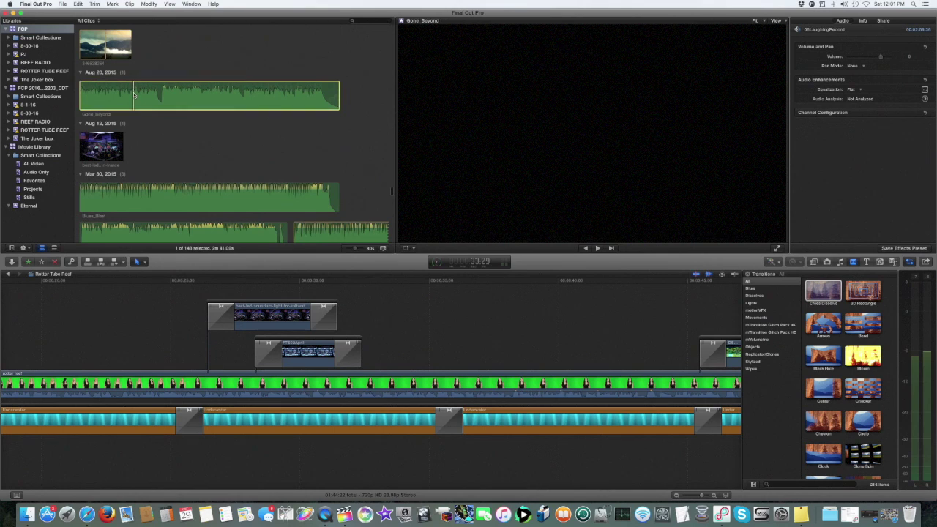
key("space")
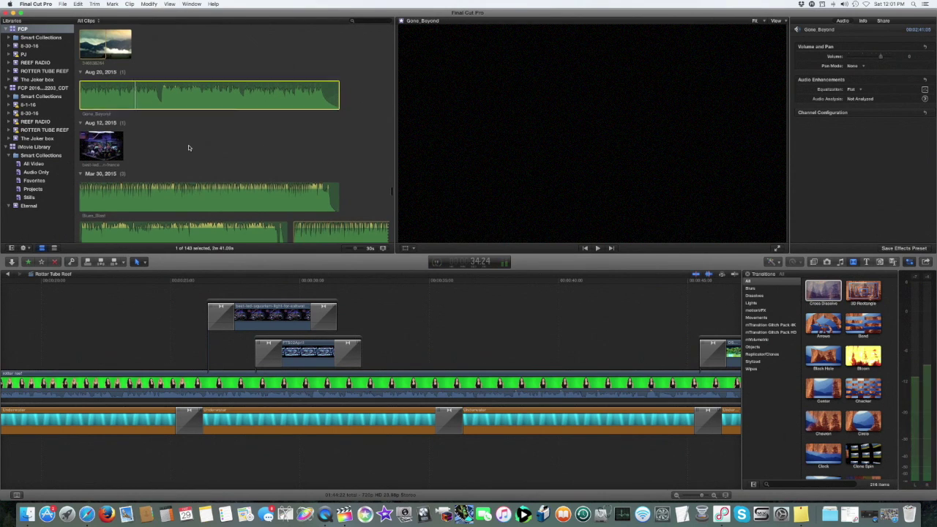
scroll(183, 146, "down", 3)
left_click(149, 142)
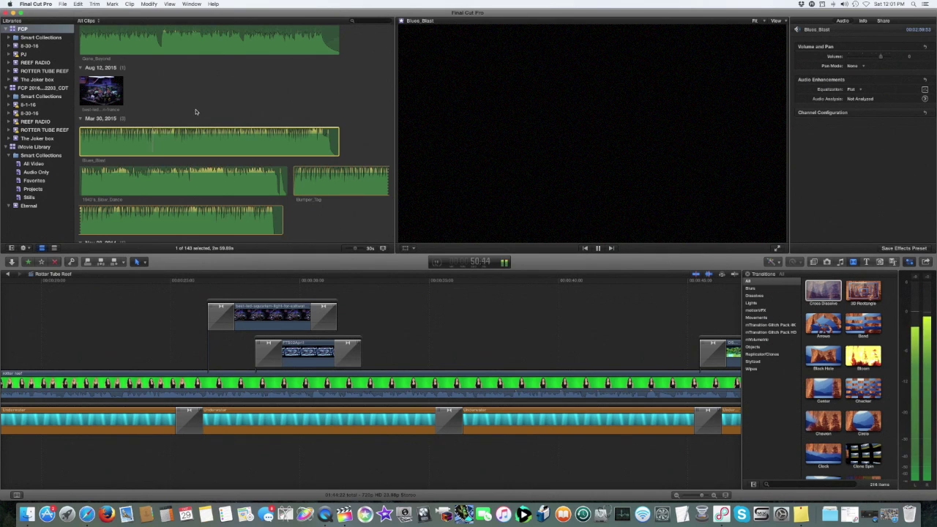
scroll(197, 111, "down", 1)
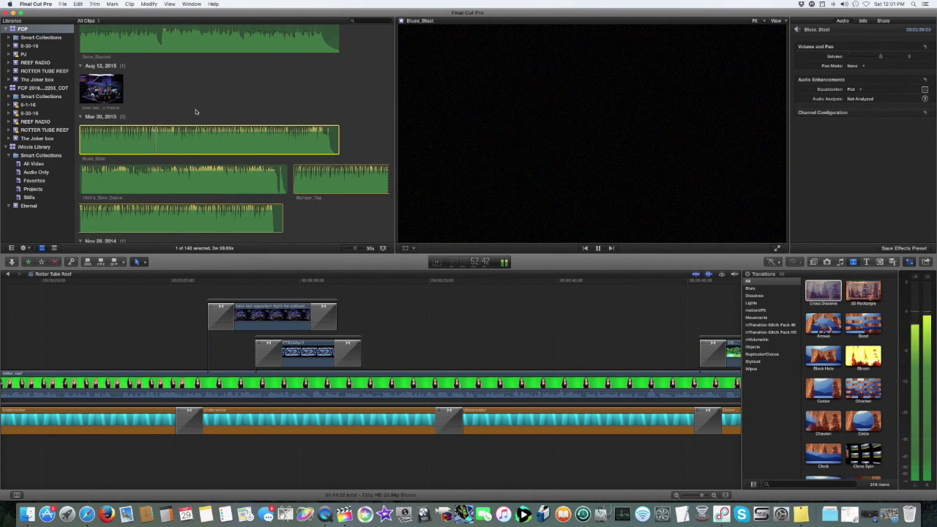
Step: Connect Blues_Blast at the chosen spot with Q and place it below the main storyline
left_click(157, 353)
scroll(155, 353, "left", 5)
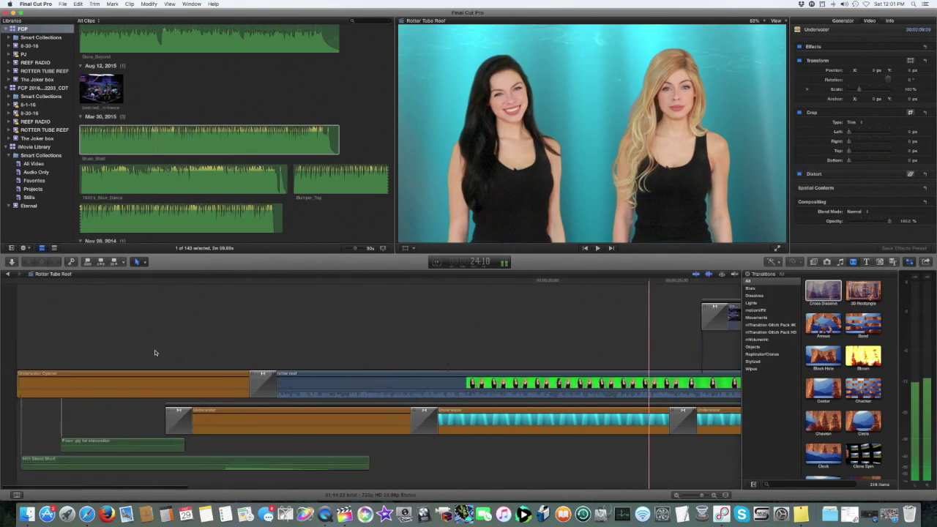
scroll(155, 353, "right", 3)
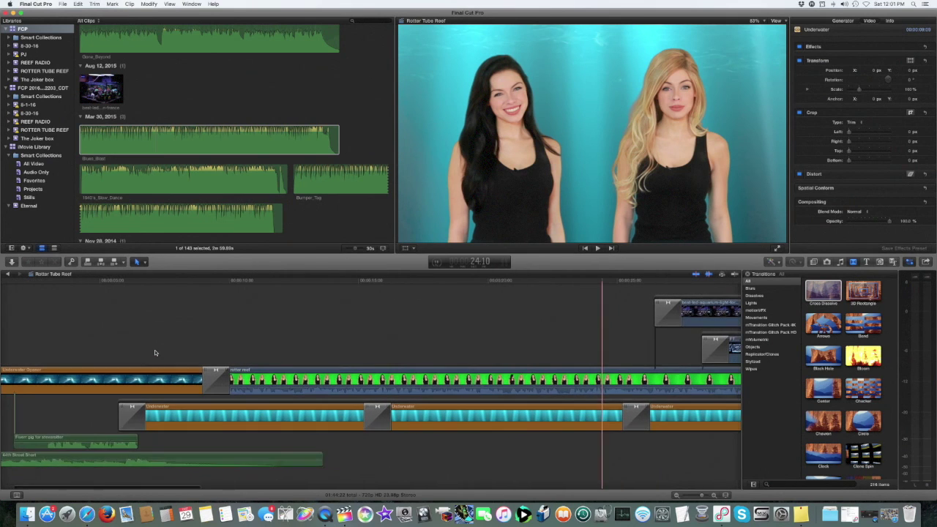
left_click(154, 353)
key("q")
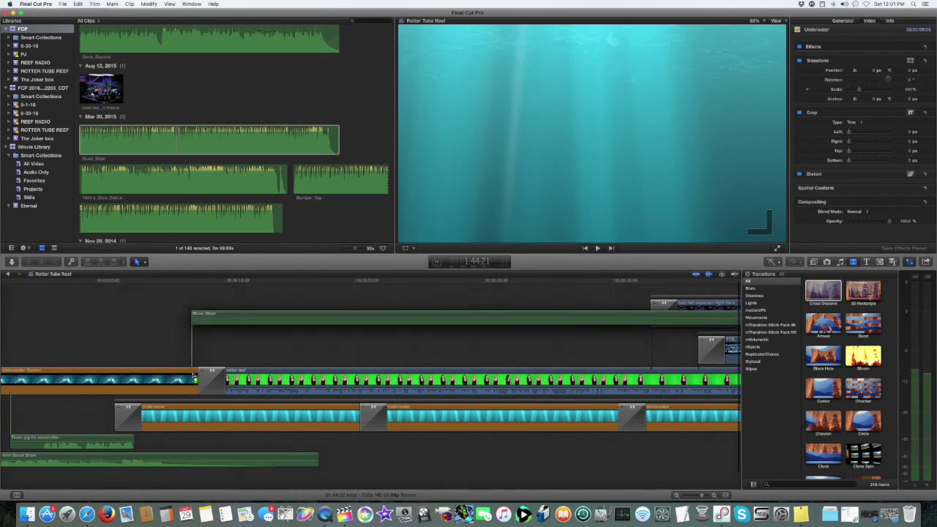
left_click_drag(195, 378, 211, 480)
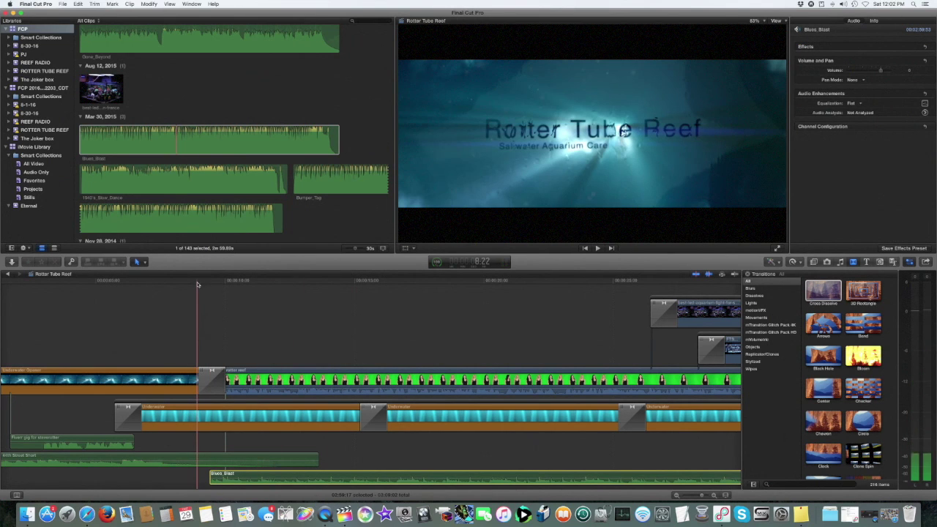
Step: Play the show with the music, then lower the Blues_Blast volume to -7 dB
key("space")
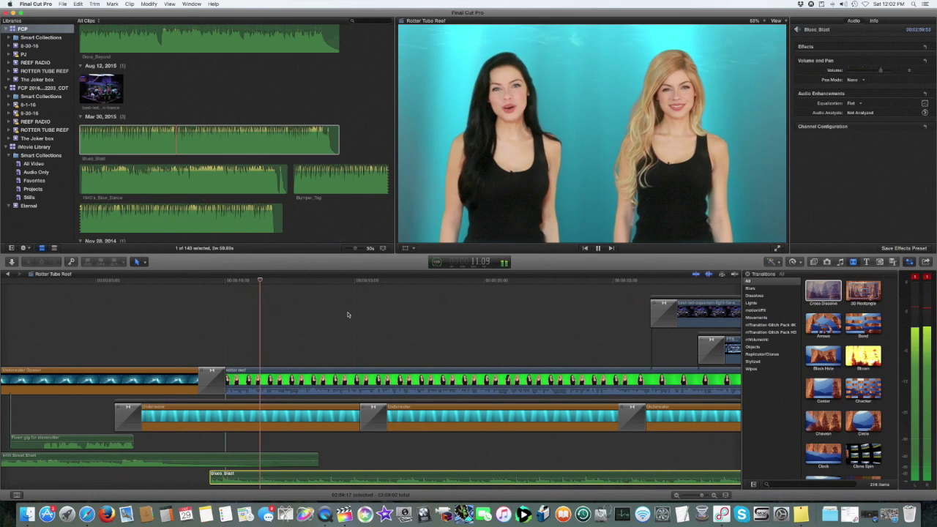
key("space")
scroll(384, 422, "down", 2)
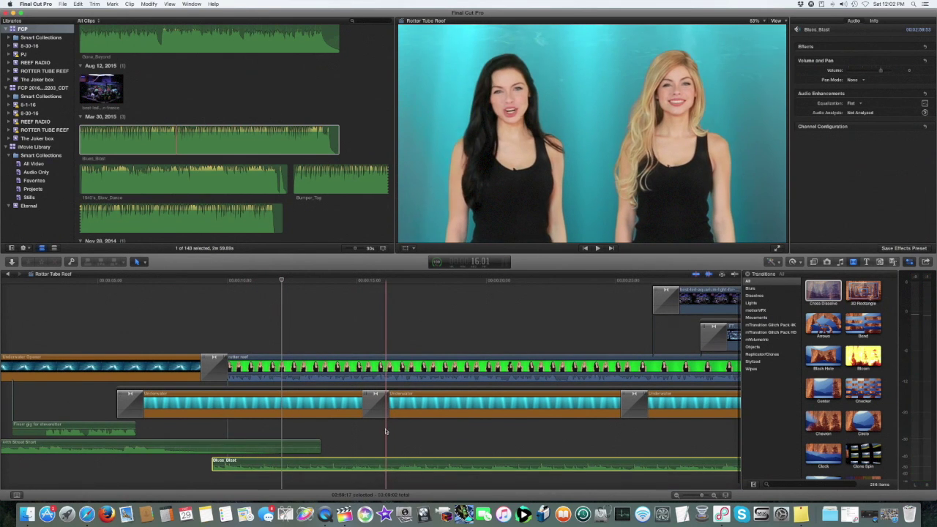
left_click_drag(396, 462, 396, 468)
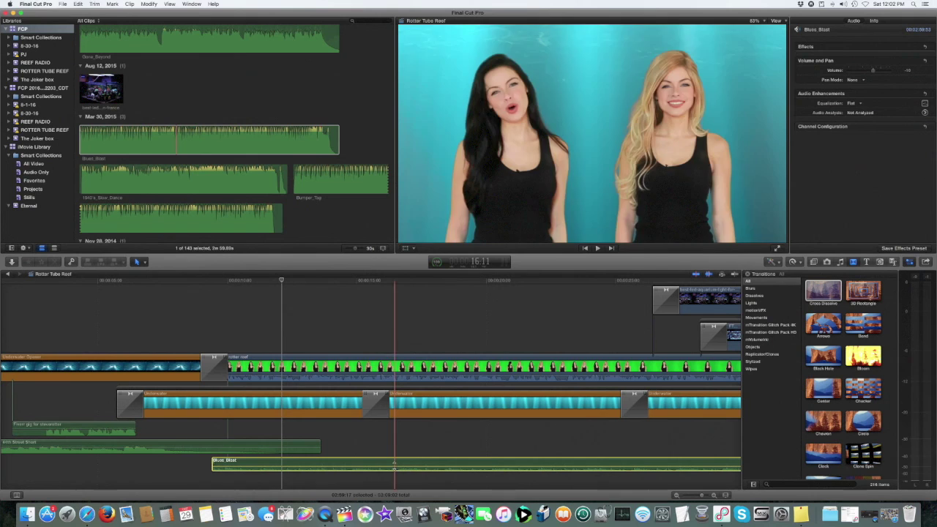
Step: Play the show to hear the background music level
key("space")
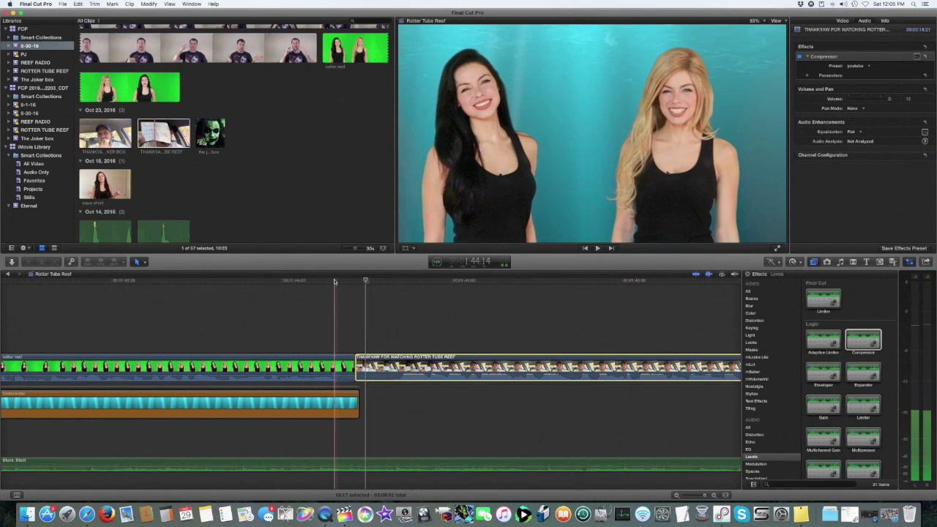
Step: Play from just before the thank-you clip through to the end of the show
left_click(335, 281)
key("space")
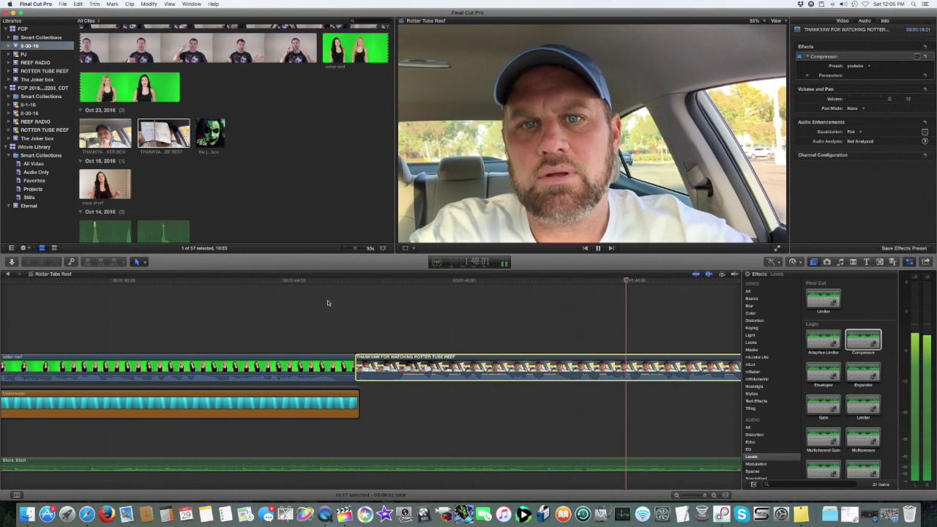
key("super+minus")
key("super+minus")
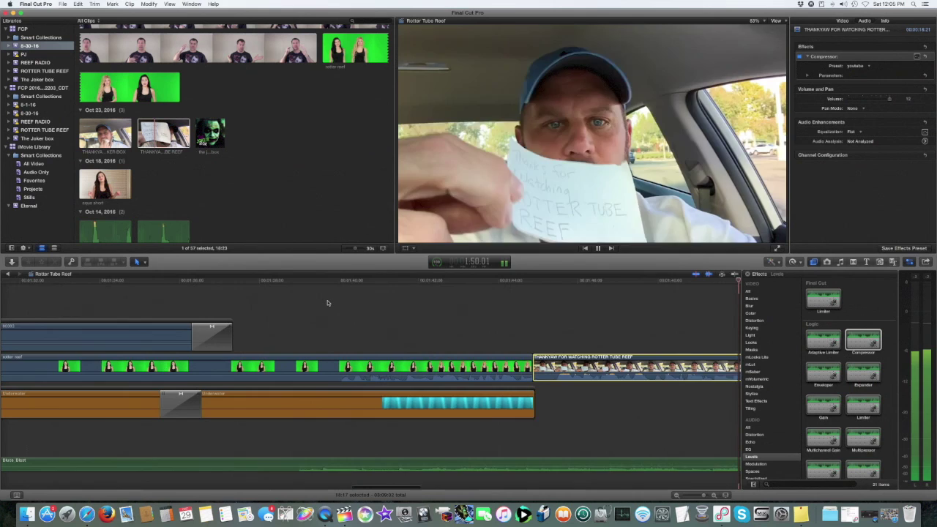
scroll(327, 303, "right", 2)
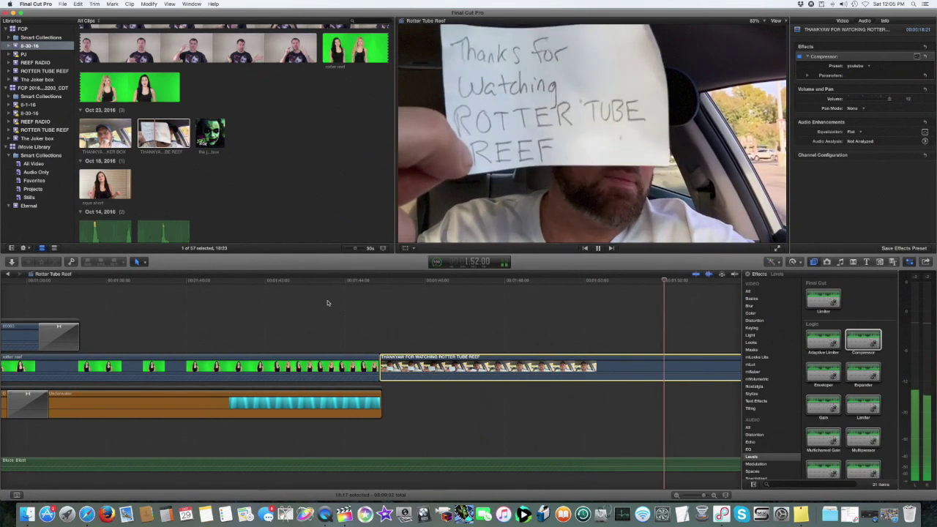
scroll(327, 303, "right", 3)
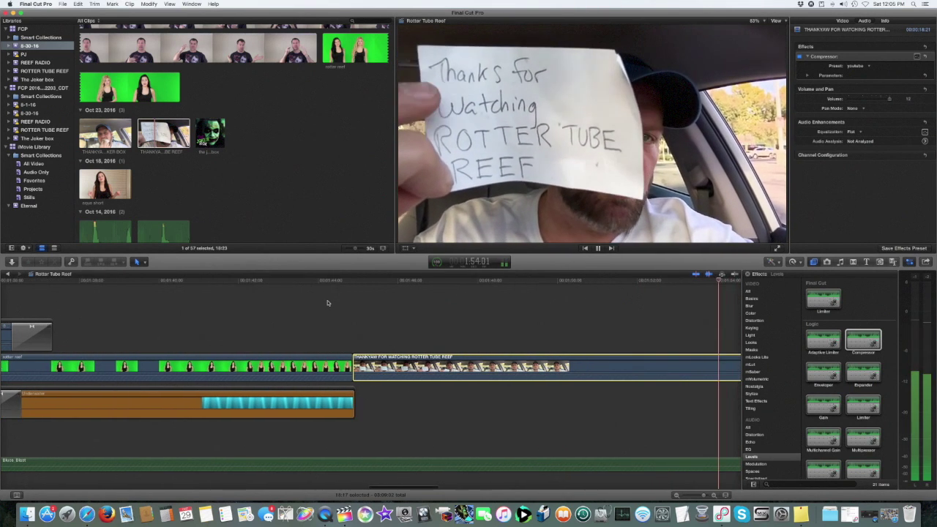
scroll(328, 303, "right", 8)
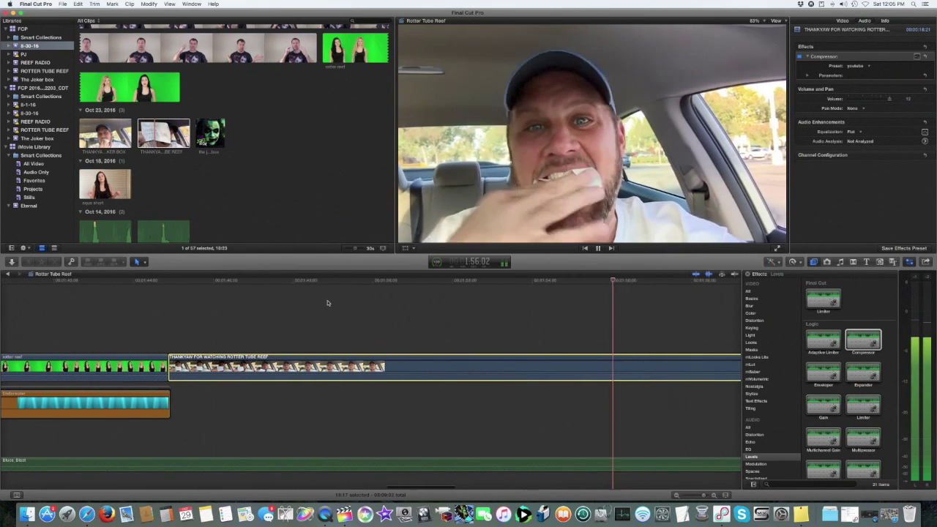
scroll(327, 303, "right", 10)
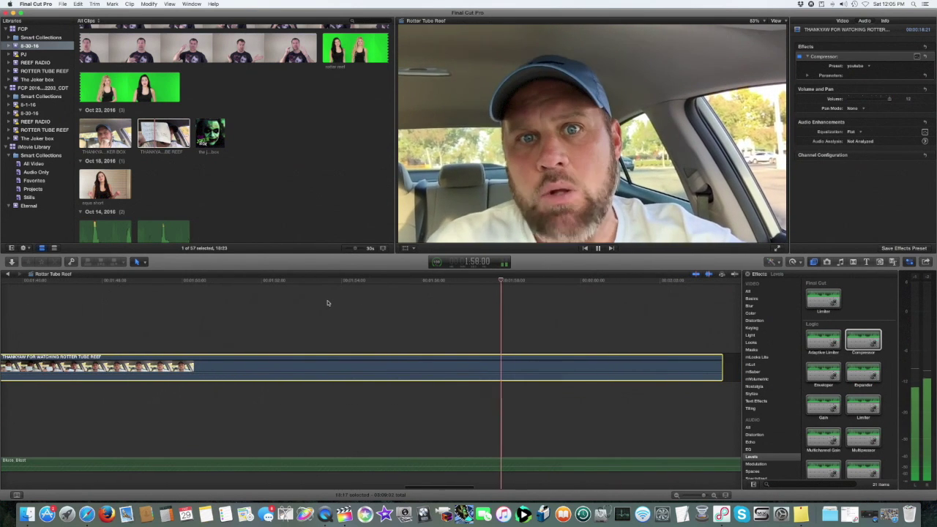
scroll(327, 303, "right", 8)
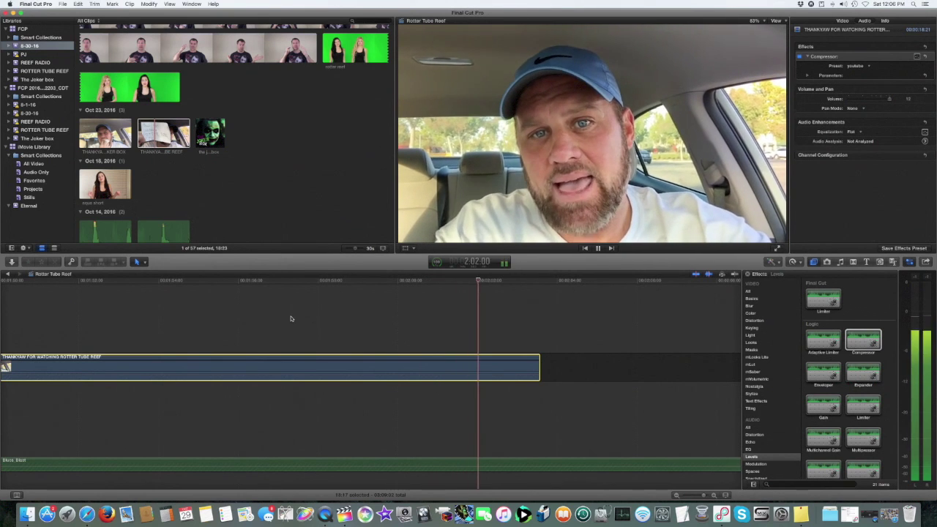
key("space")
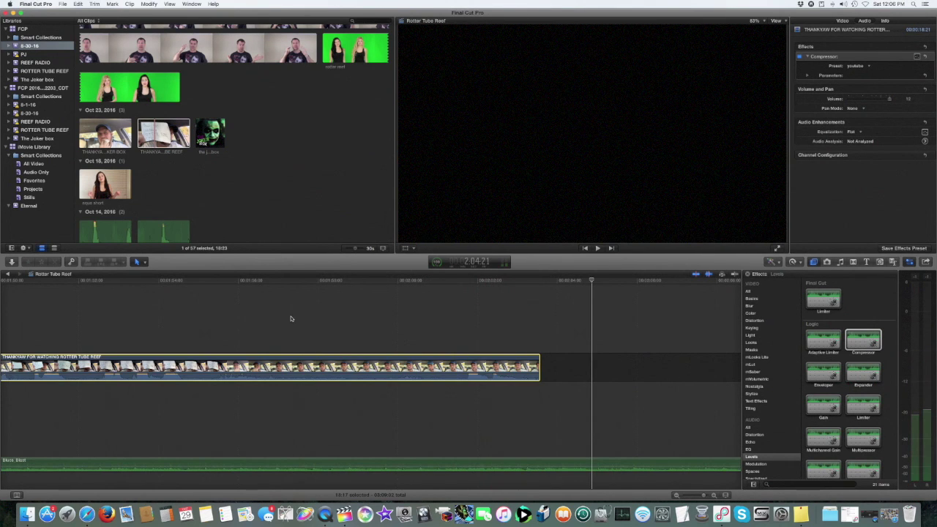